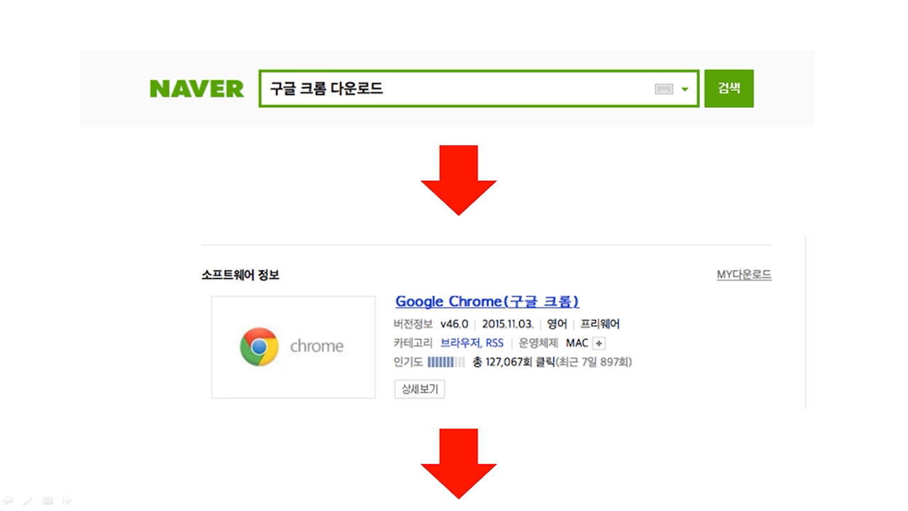
Step: Advance the slideshow past the Chrome download slides to the iThenticate welcome-email slide
{"action": "left_click", "coordinate": [824, 369]}
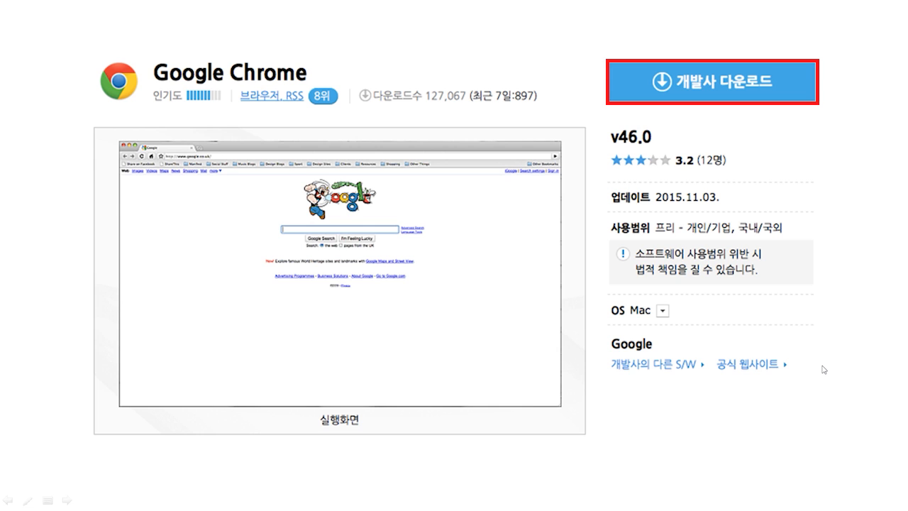
{"action": "left_click", "coordinate": [823, 370]}
{"action": "key", "text": "Right"}
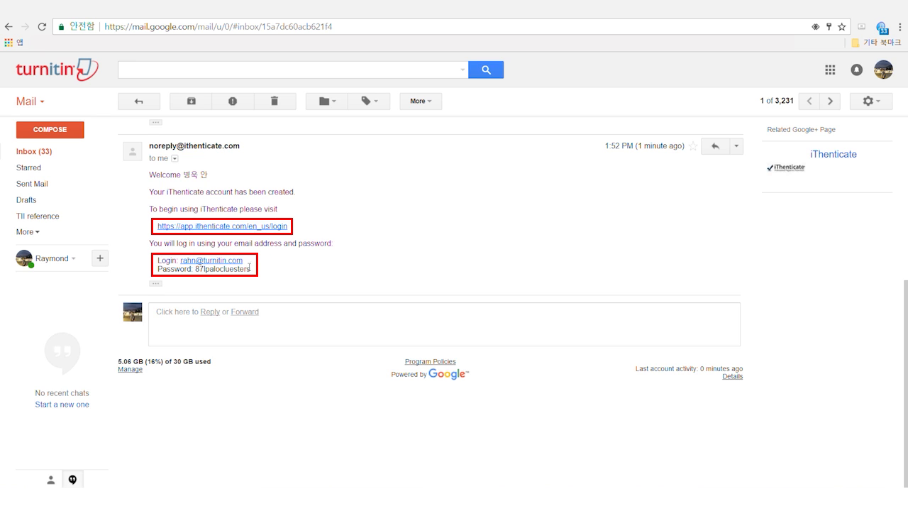
Step: Log in through the emailed link, agree to the Terms of Service, and paste the current password
{"action": "left_click", "coordinate": [232, 227]}
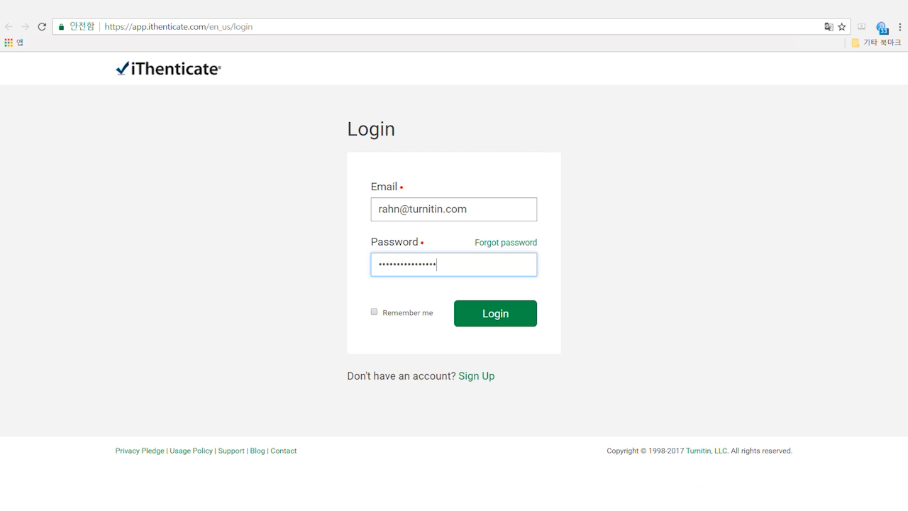
{"action": "left_click", "coordinate": [488, 315]}
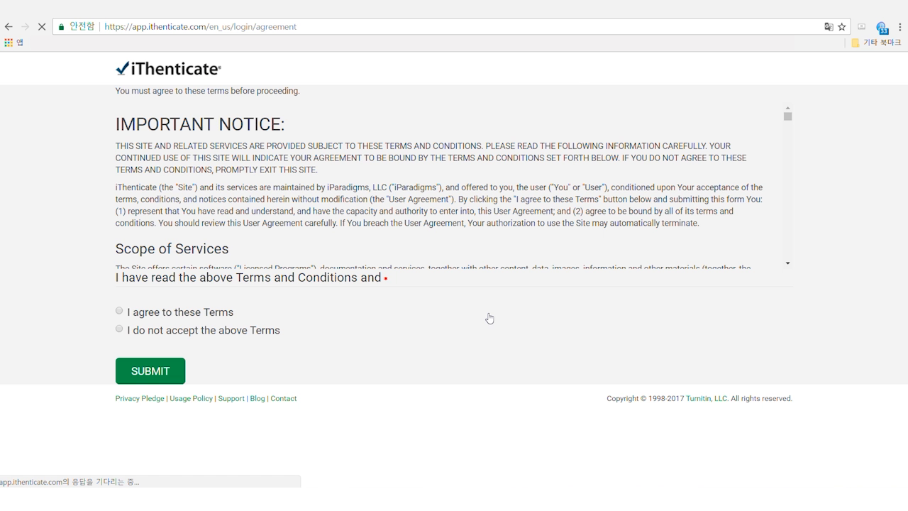
{"action": "left_click", "coordinate": [119, 311]}
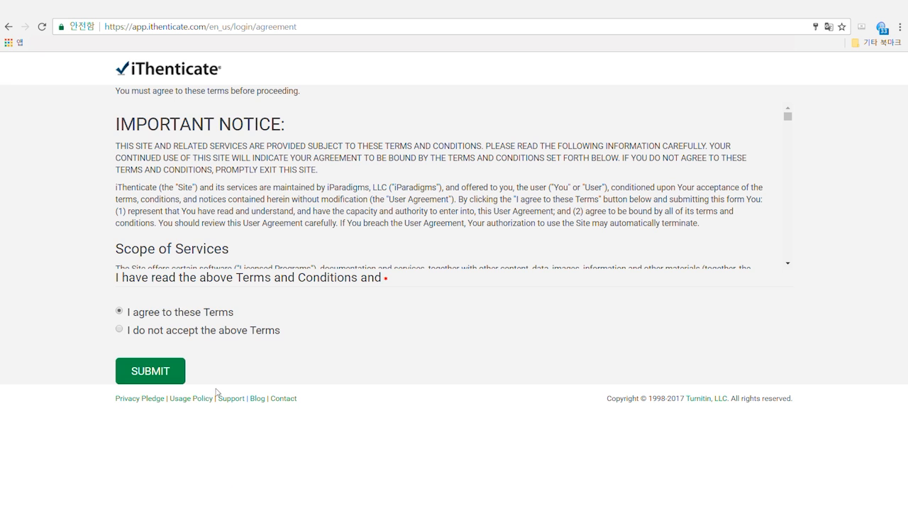
{"action": "left_click", "coordinate": [164, 381]}
{"action": "left_click", "coordinate": [160, 269]}
{"action": "key", "text": "ctrl+v"}
Step: Enter and confirm a new password, save it, then go back to the Gmail tab
{"action": "left_click", "coordinate": [175, 316]}
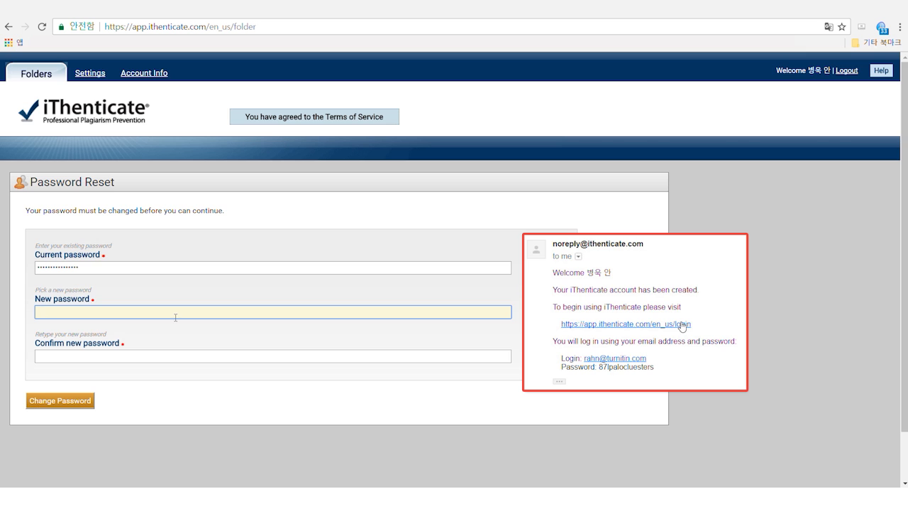
{"action": "type", "text": "•••••••••"}
{"action": "left_click", "coordinate": [174, 348]}
{"action": "left_click", "coordinate": [172, 354]}
{"action": "type", "text": "••••••••••"}
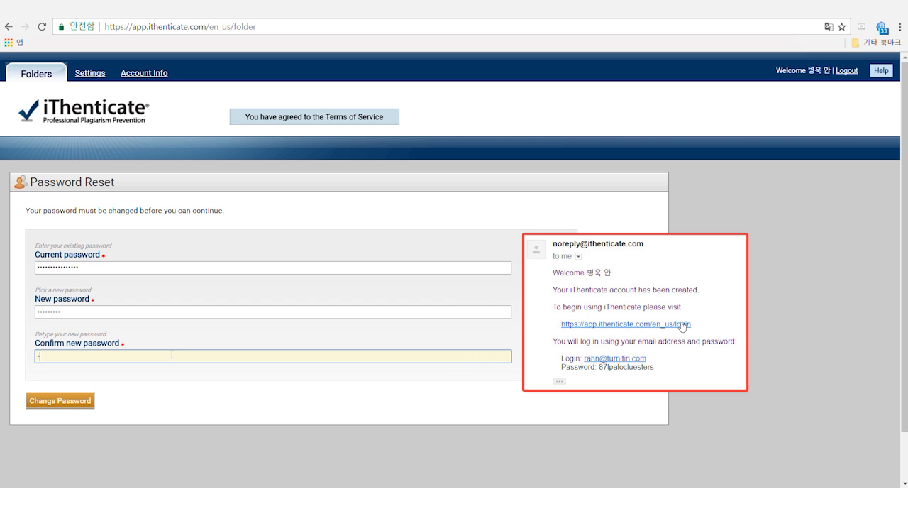
{"action": "left_click", "coordinate": [209, 394]}
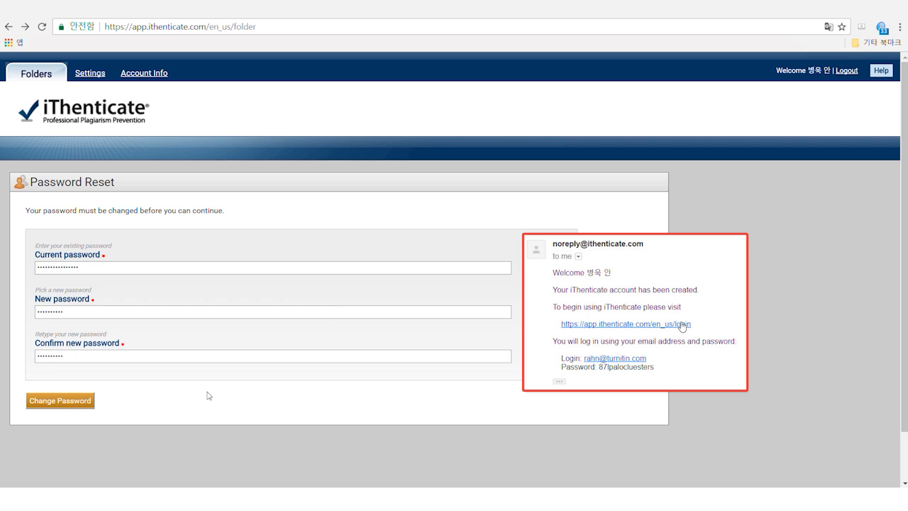
{"action": "left_click", "coordinate": [60, 401]}
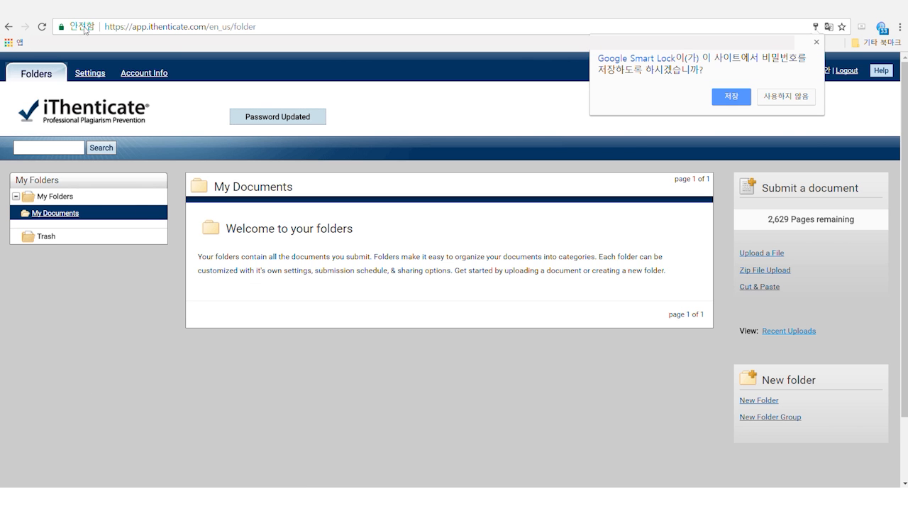
{"action": "left_click", "coordinate": [85, 10]}
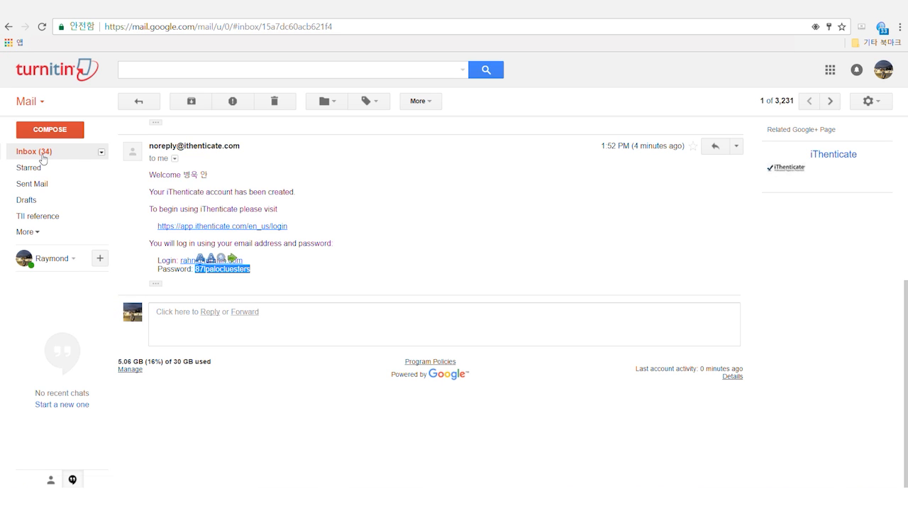
Step: Read the Password Updated email, then request a password reminder for the account email address
{"action": "left_click", "coordinate": [45, 153]}
{"action": "left_click", "coordinate": [157, 164]}
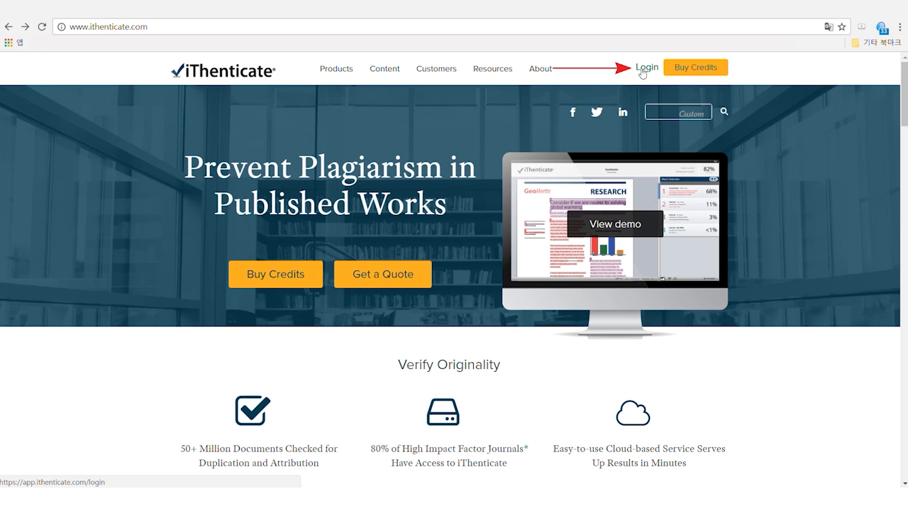
{"action": "left_click", "coordinate": [643, 71]}
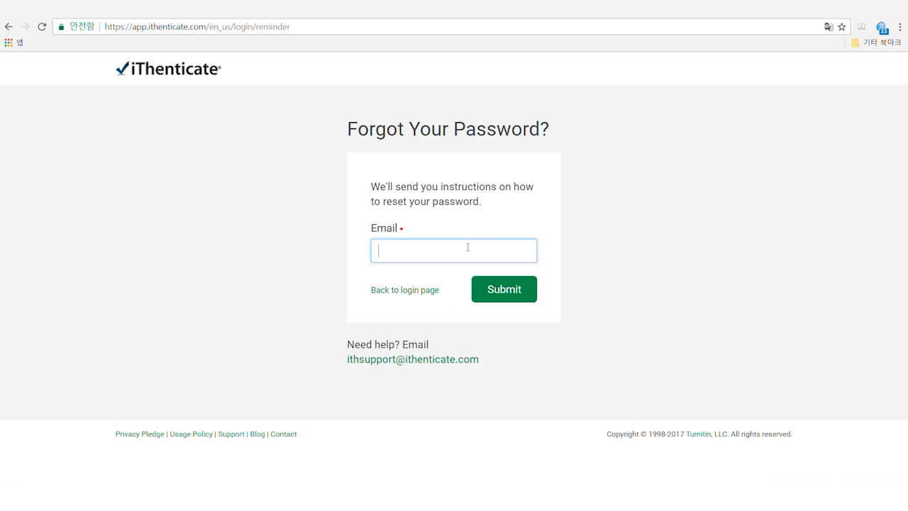
{"action": "type", "text": "r"}
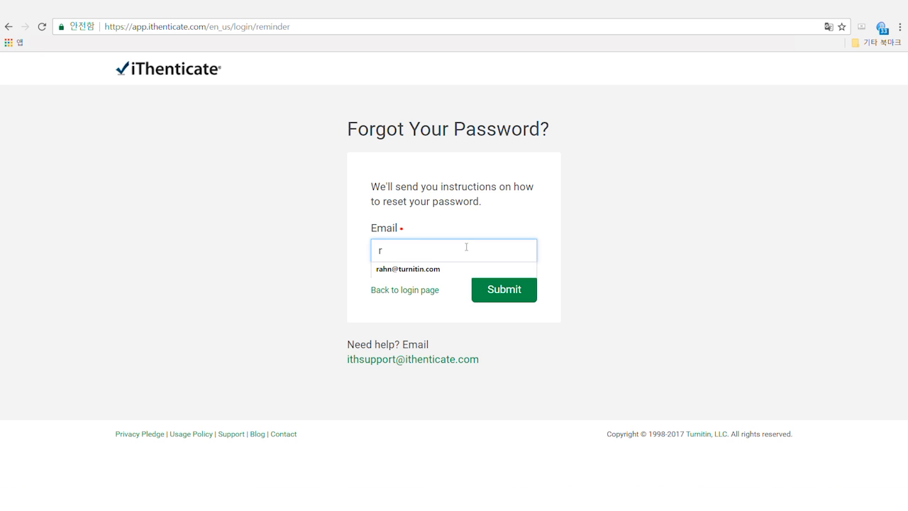
{"action": "left_click", "coordinate": [464, 270]}
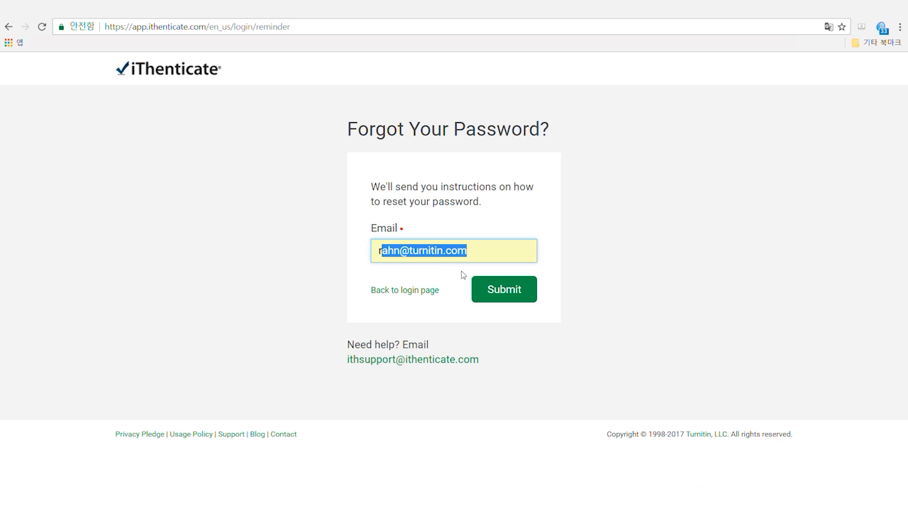
{"action": "left_click", "coordinate": [505, 291]}
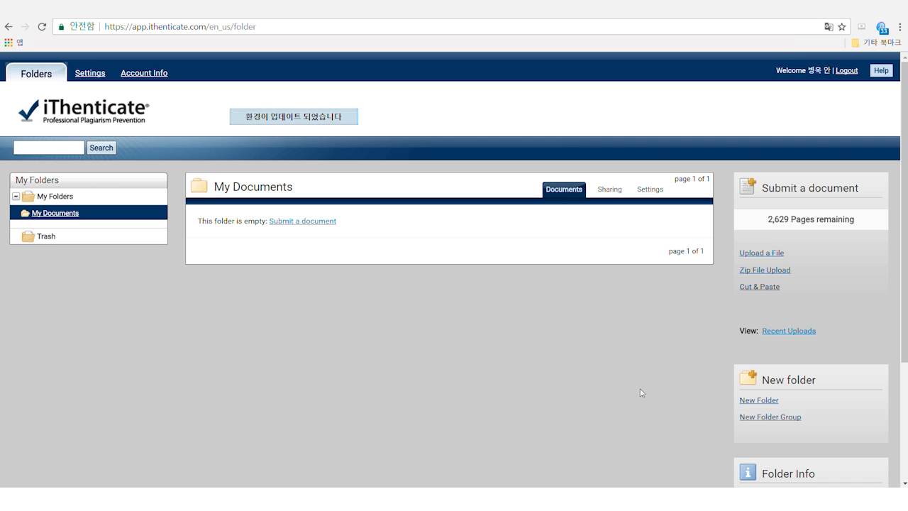
Step: In Settings, set the Language dropdown to 한국어 and update the settings
{"action": "left_click", "coordinate": [82, 75]}
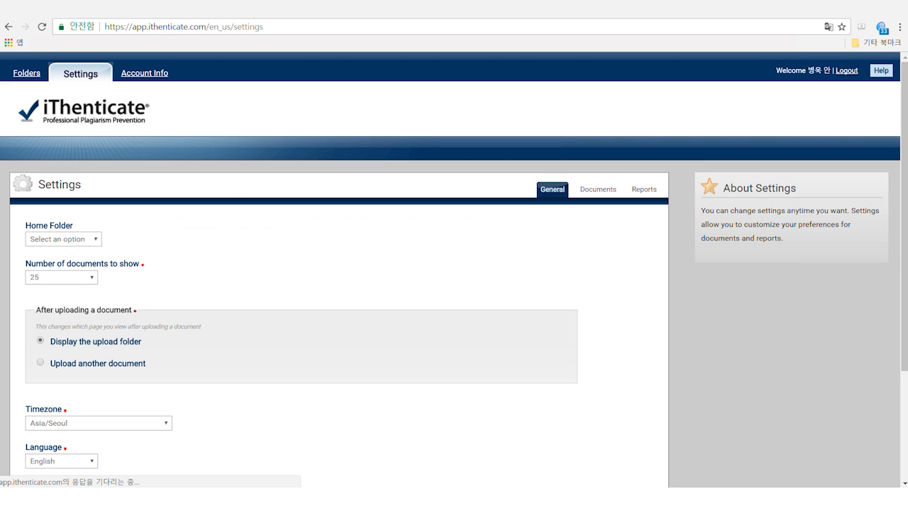
{"action": "scroll", "coordinate": [130, 299], "scroll_direction": "down", "scroll_amount": 2}
{"action": "left_click", "coordinate": [57, 348]}
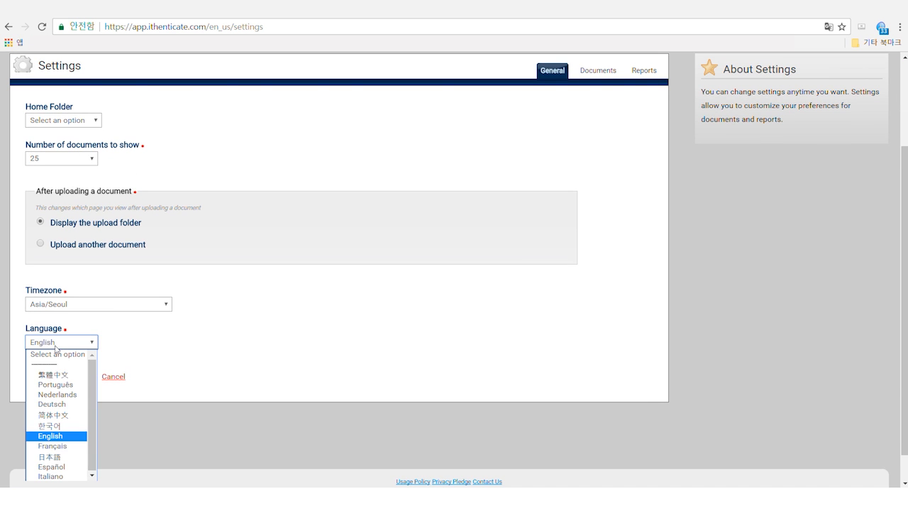
{"action": "left_click", "coordinate": [57, 422]}
{"action": "left_click", "coordinate": [60, 379]}
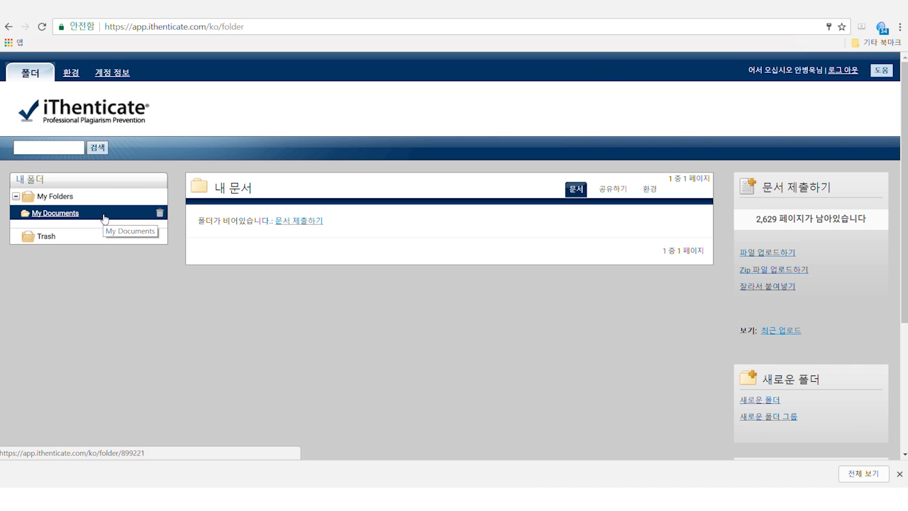
{"action": "left_click", "coordinate": [68, 202]}
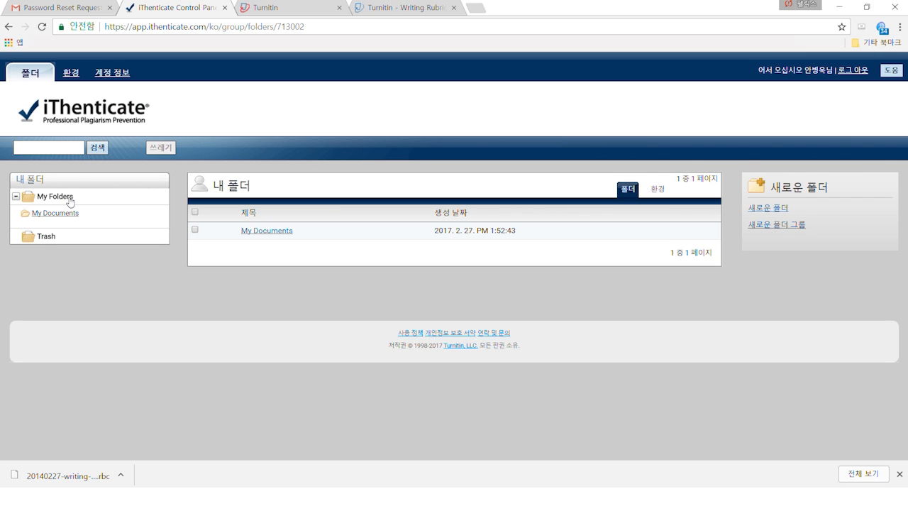
{"action": "left_click", "coordinate": [75, 212]}
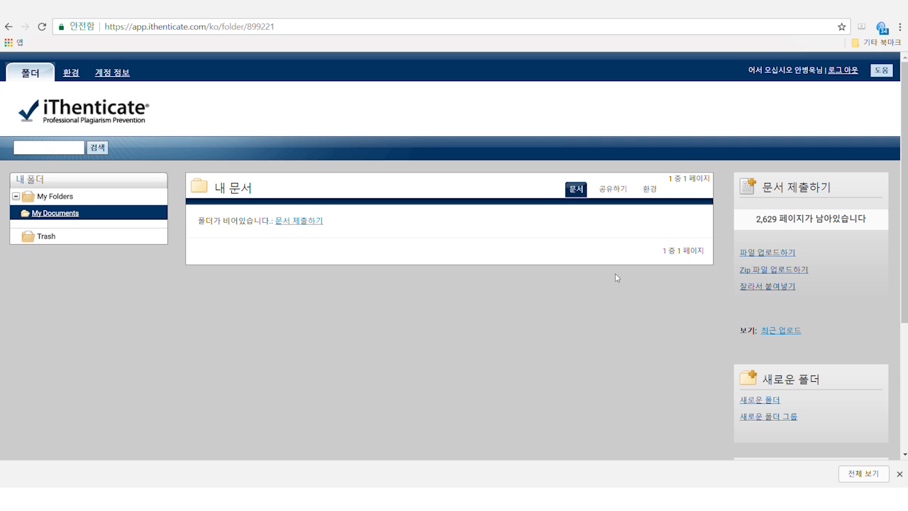
{"action": "left_click", "coordinate": [614, 189]}
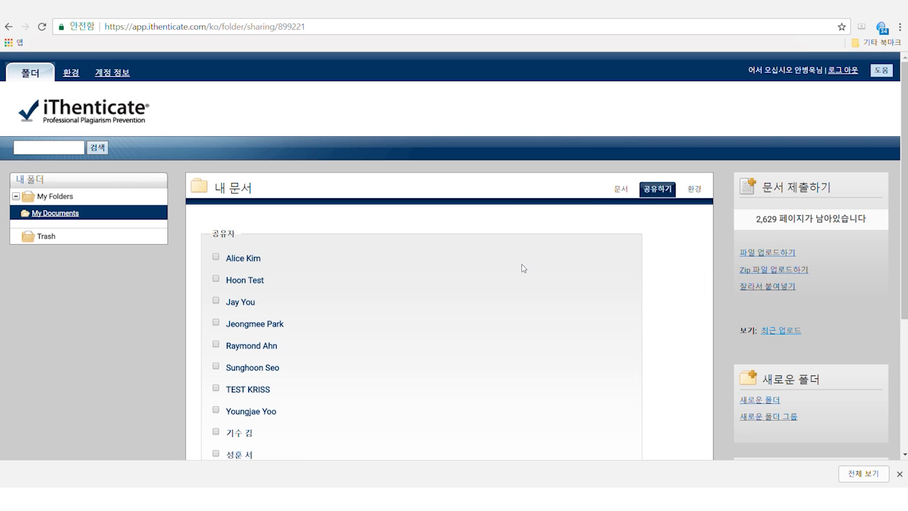
Step: Open the My Documents folder settings and select its folder name field
{"action": "scroll", "coordinate": [525, 280], "scroll_direction": "down", "scroll_amount": 3}
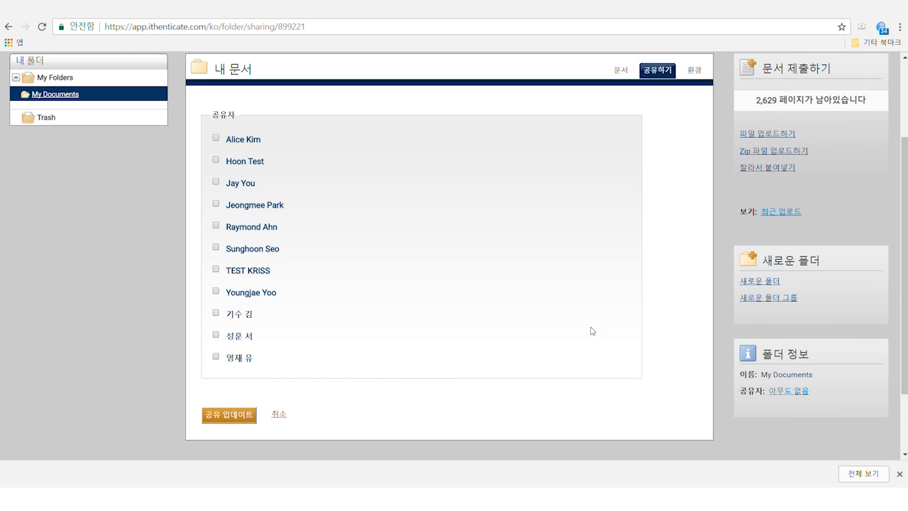
{"action": "scroll", "coordinate": [644, 244], "scroll_direction": "down", "scroll_amount": 3}
{"action": "scroll", "coordinate": [693, 153], "scroll_direction": "up", "scroll_amount": 5}
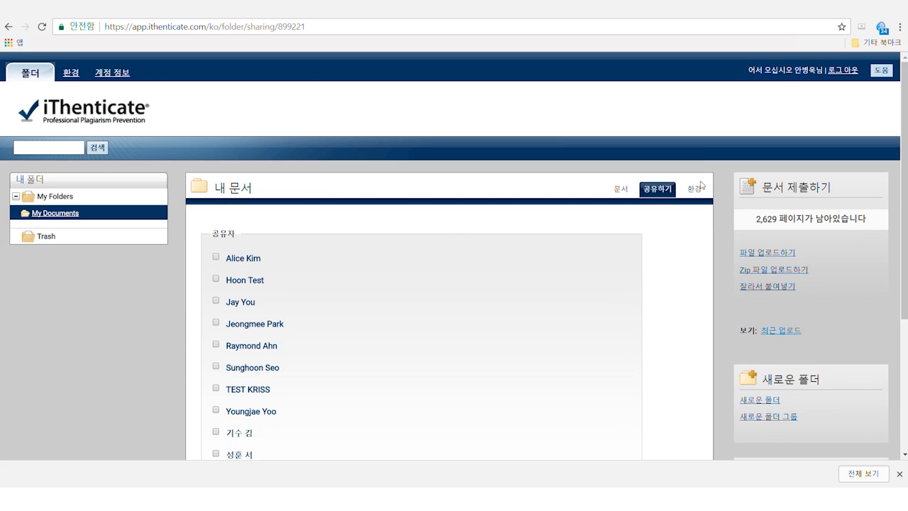
{"action": "left_click", "coordinate": [695, 191]}
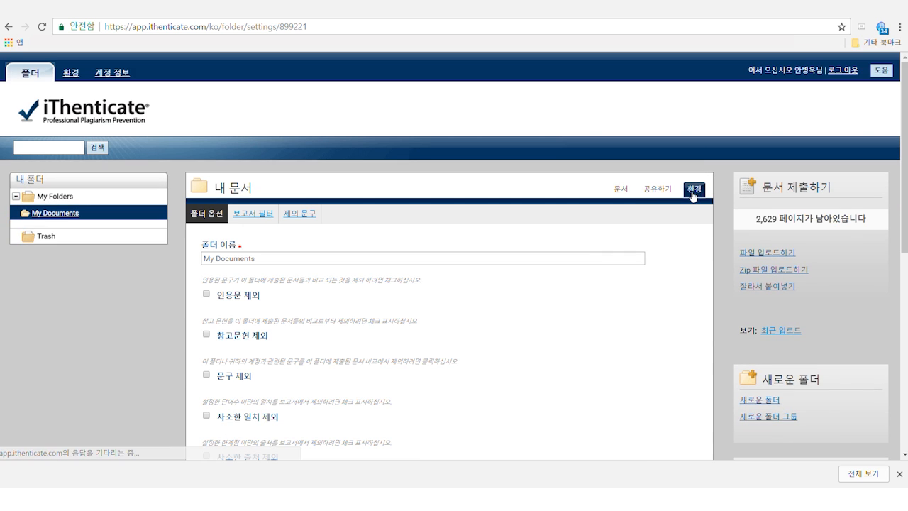
{"action": "scroll", "coordinate": [507, 356], "scroll_direction": "down", "scroll_amount": 2}
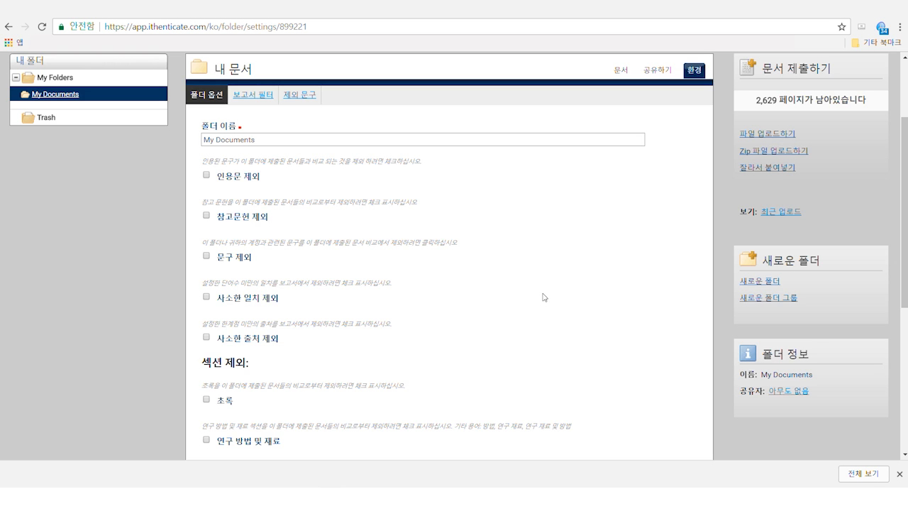
{"action": "left_click", "coordinate": [495, 141]}
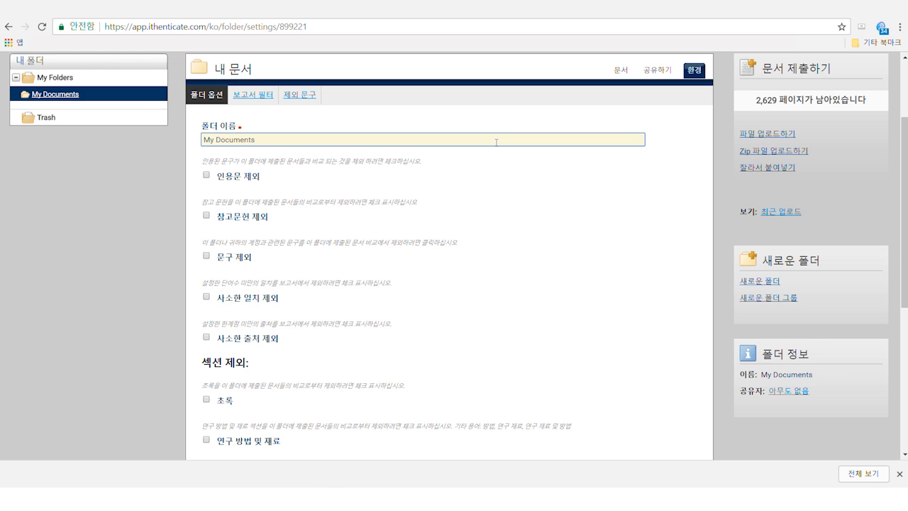
Step: Switch to the 보고서 필터 tab and highlight the three example URL lines
{"action": "scroll", "coordinate": [487, 275], "scroll_direction": "down", "scroll_amount": 1}
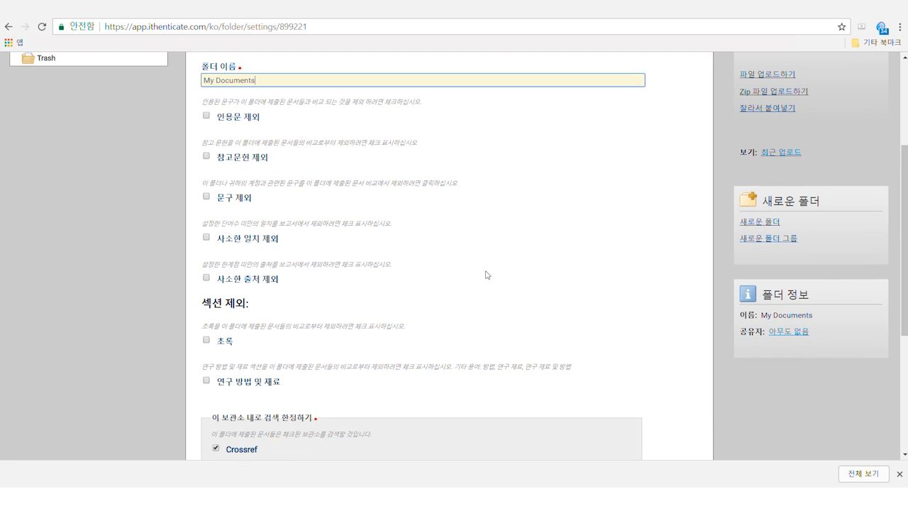
{"action": "scroll", "coordinate": [486, 274], "scroll_direction": "down", "scroll_amount": 3}
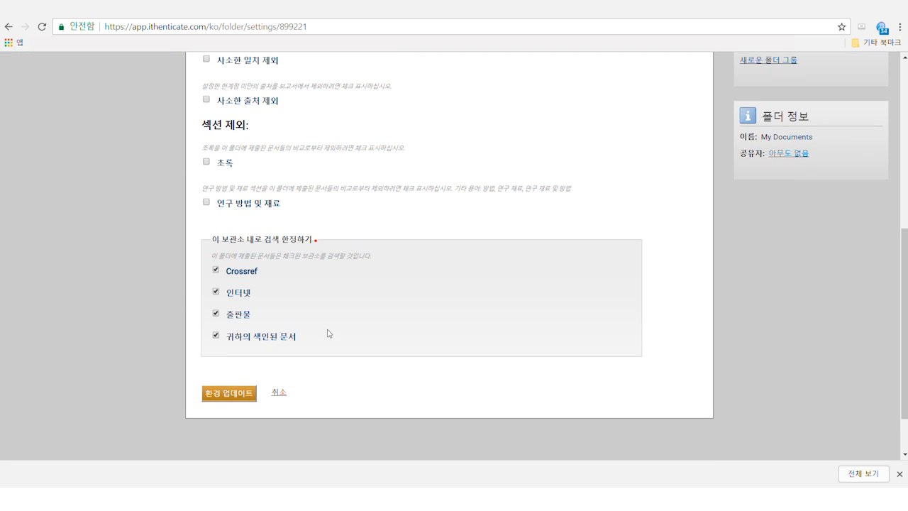
{"action": "scroll", "coordinate": [328, 334], "scroll_direction": "up", "scroll_amount": 6}
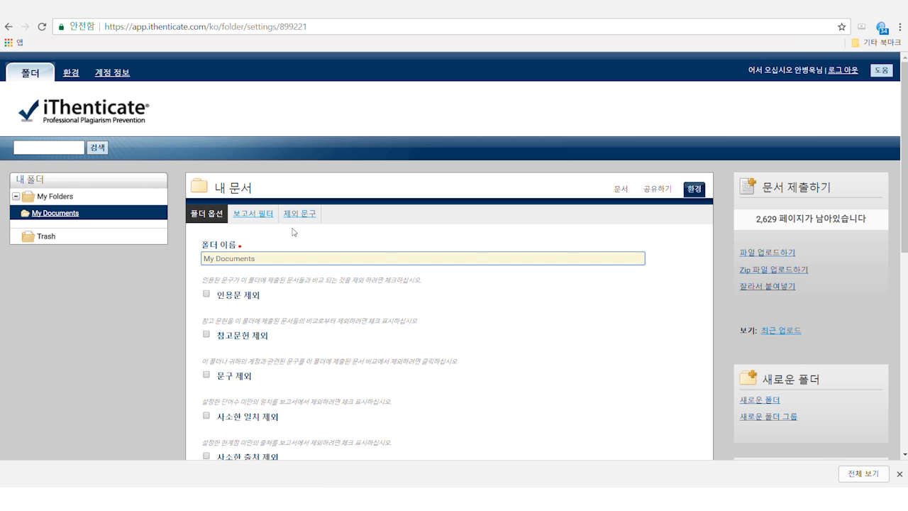
{"action": "left_click", "coordinate": [257, 215]}
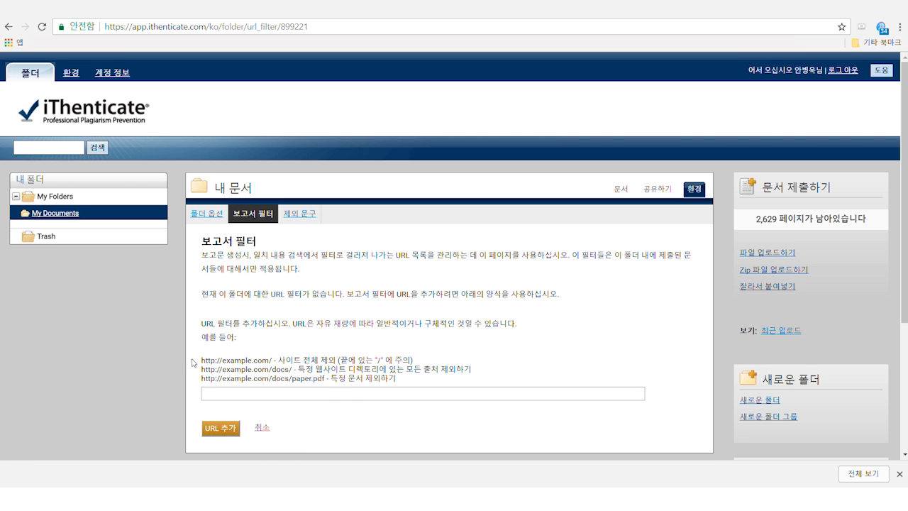
{"action": "left_click_drag", "start_coordinate": [202, 359], "coordinate": [425, 384]}
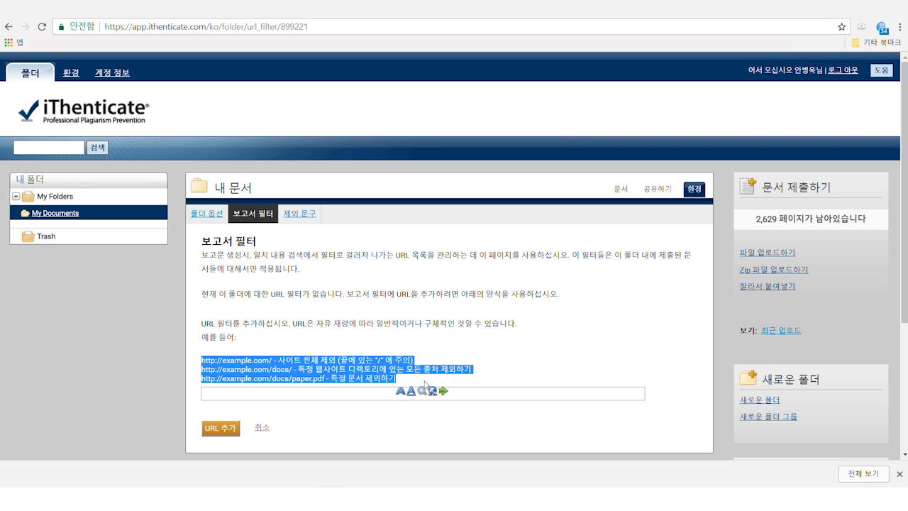
{"action": "left_click", "coordinate": [535, 339]}
Step: Add the pasted example Korean paragraph as a new 제외 문구 for My Documents
{"action": "left_click", "coordinate": [310, 216]}
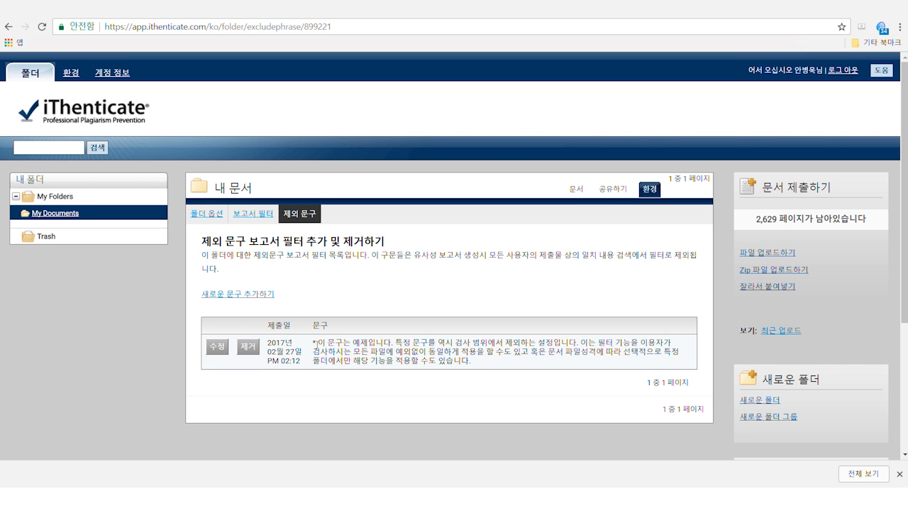
{"action": "left_click_drag", "start_coordinate": [317, 342], "coordinate": [472, 362]}
{"action": "key", "text": "ctrl+c"}
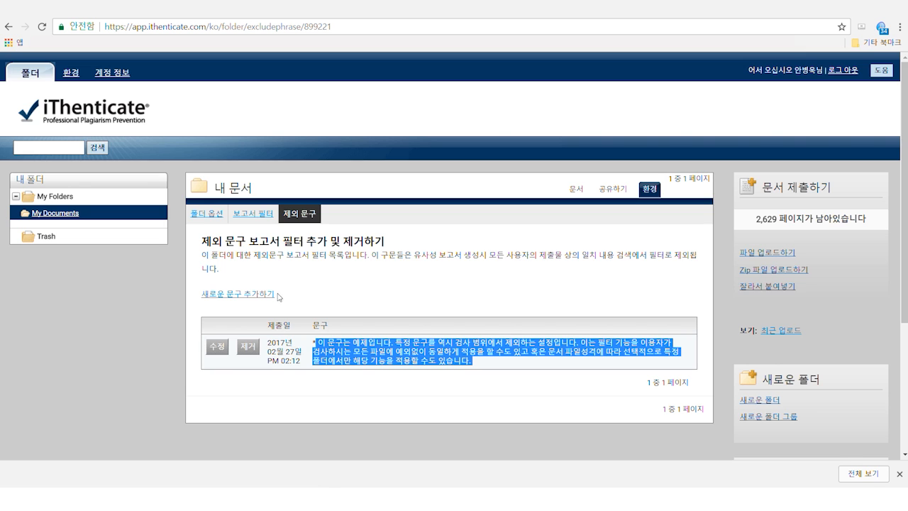
{"action": "left_click", "coordinate": [255, 295]}
{"action": "left_click", "coordinate": [284, 280]}
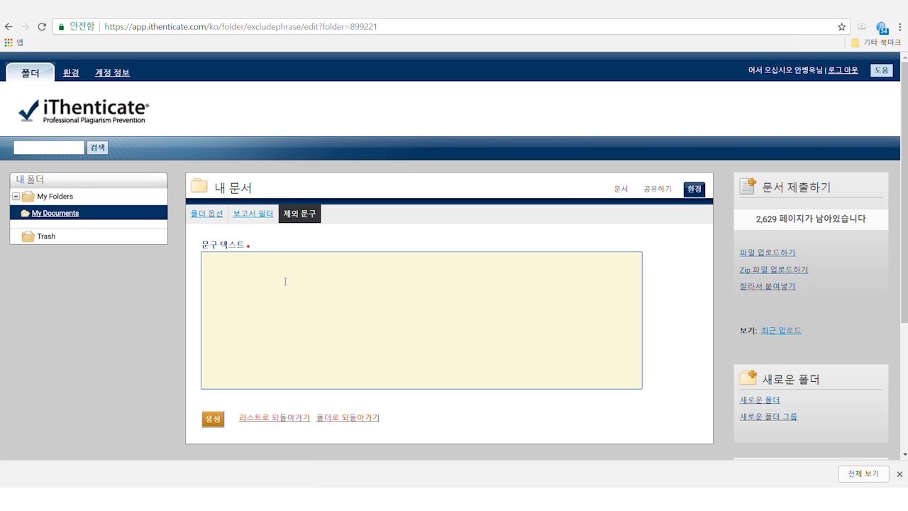
{"action": "key", "text": "ctrl+v"}
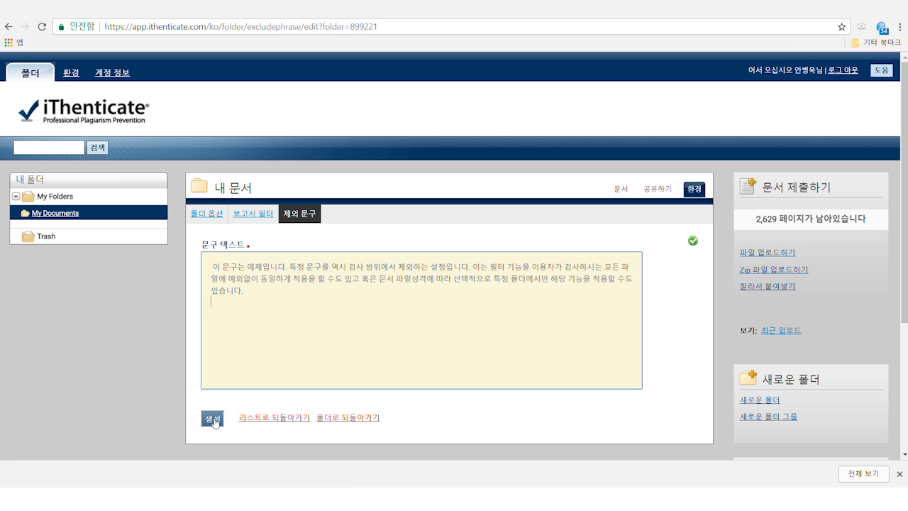
{"action": "left_click", "coordinate": [213, 420]}
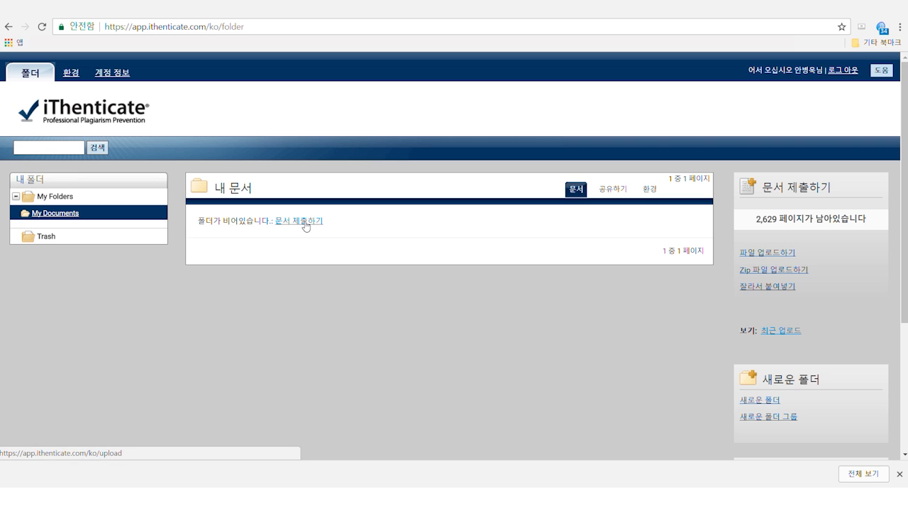
{"action": "left_click", "coordinate": [305, 224]}
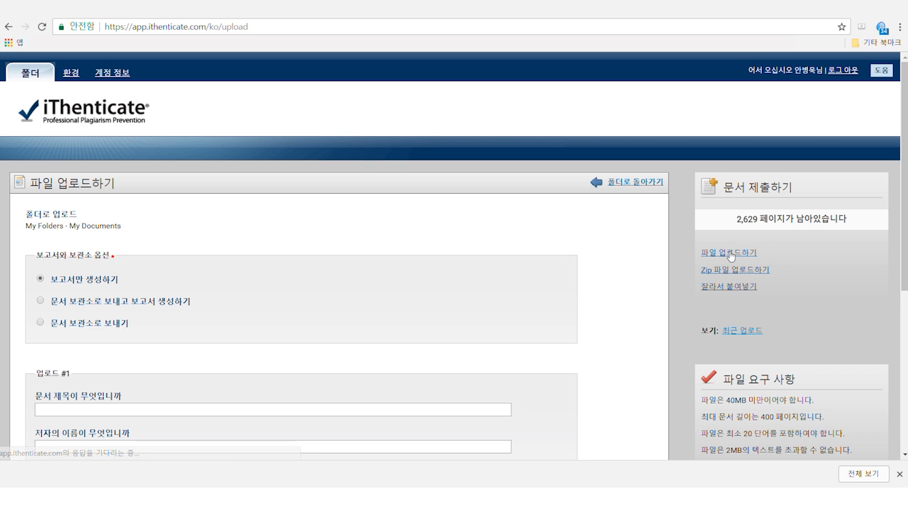
Step: Scroll through the upload form to read the 파일 요구 사항 panel
{"action": "scroll", "coordinate": [376, 255], "scroll_direction": "down", "scroll_amount": 1}
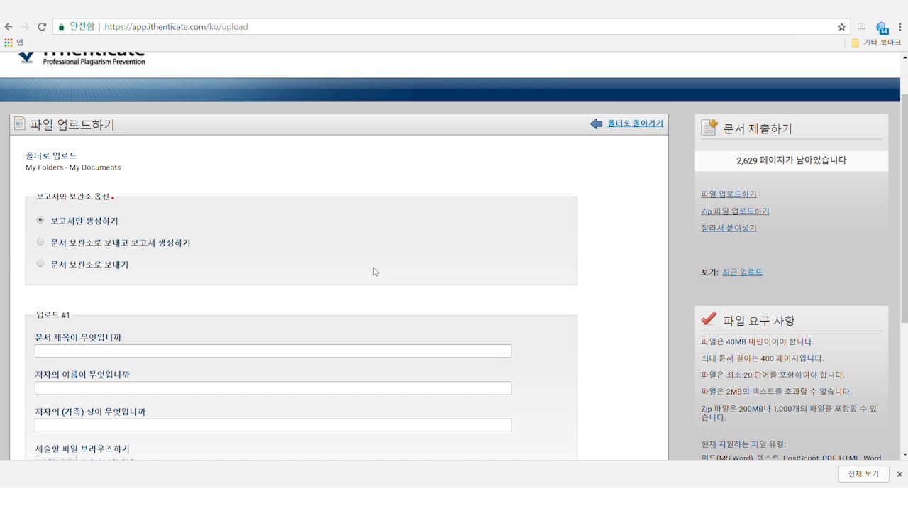
{"action": "scroll", "coordinate": [374, 272], "scroll_direction": "up", "scroll_amount": 1}
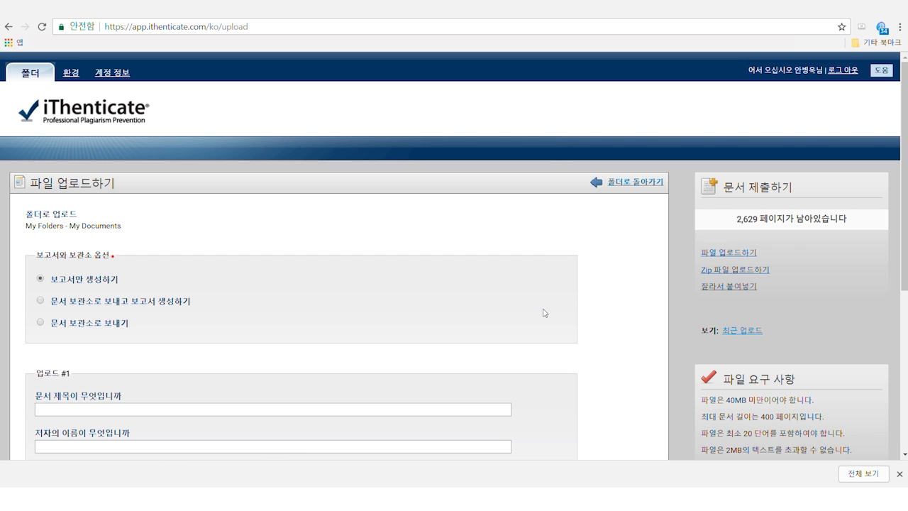
{"action": "scroll", "coordinate": [543, 313], "scroll_direction": "down", "scroll_amount": 5}
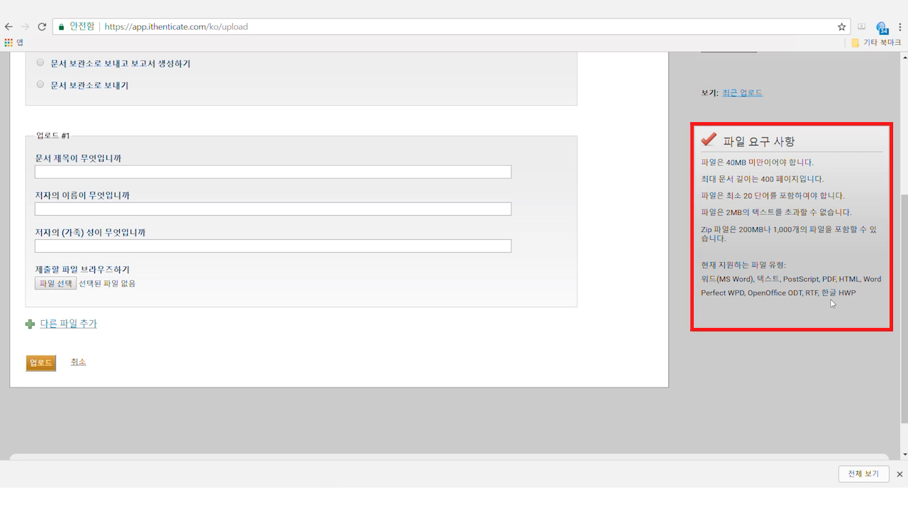
{"action": "scroll", "coordinate": [832, 303], "scroll_direction": "down", "scroll_amount": 1}
{"action": "scroll", "coordinate": [832, 303], "scroll_direction": "up", "scroll_amount": 3}
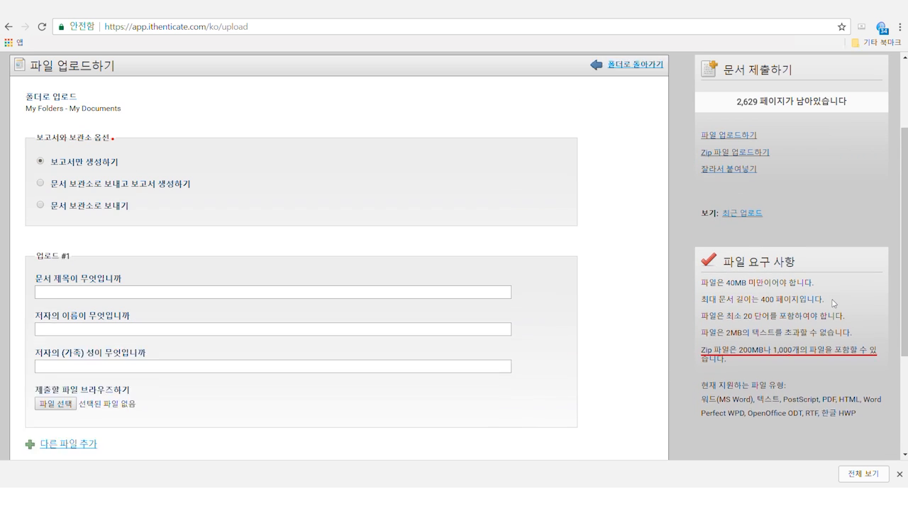
{"action": "left_click", "coordinate": [751, 223]}
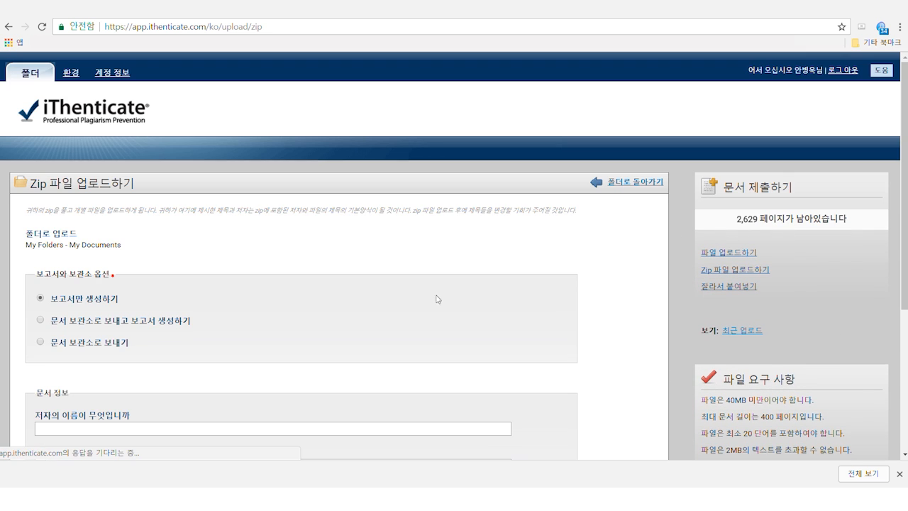
{"action": "scroll", "coordinate": [442, 325], "scroll_direction": "down", "scroll_amount": 2}
{"action": "scroll", "coordinate": [445, 332], "scroll_direction": "down", "scroll_amount": 1}
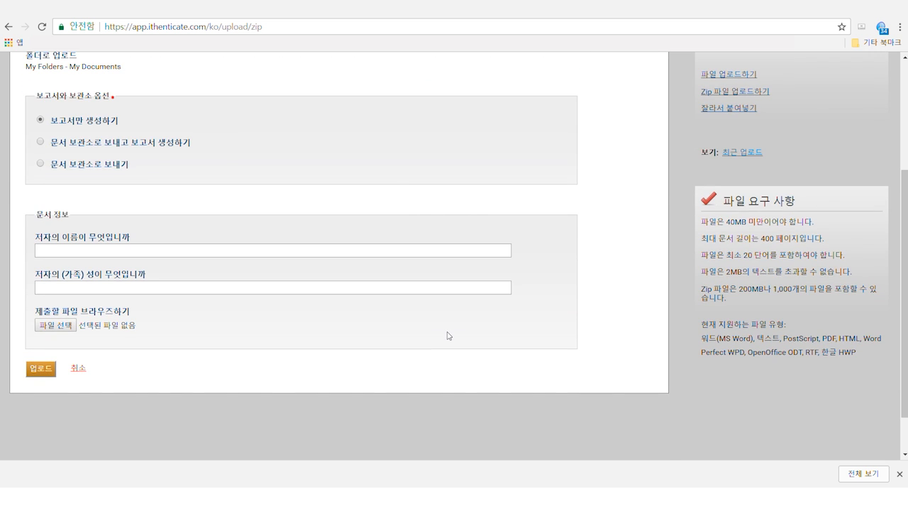
{"action": "key", "text": "alt+Left"}
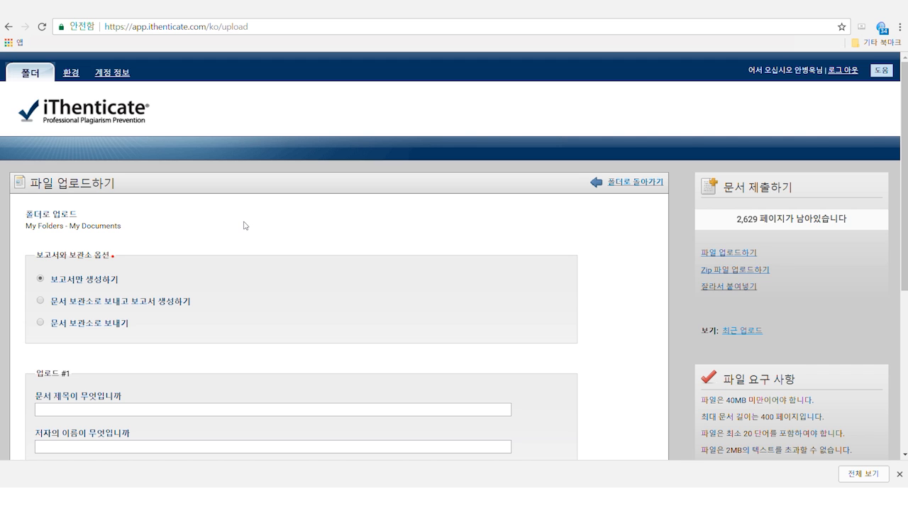
{"action": "scroll", "coordinate": [244, 226], "scroll_direction": "down", "scroll_amount": 1}
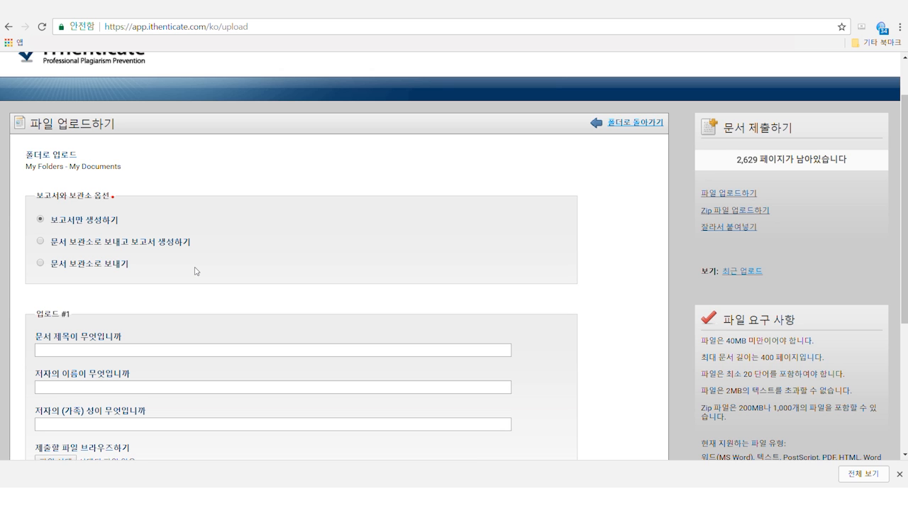
Step: Enter the title 논문 and the author's first name and surname
{"action": "scroll", "coordinate": [197, 271], "scroll_direction": "down", "scroll_amount": 3}
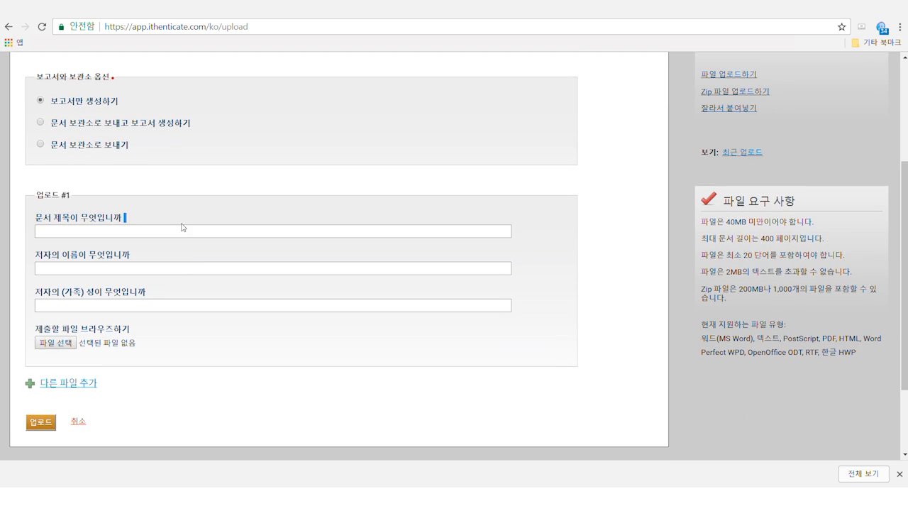
{"action": "left_click", "coordinate": [170, 230]}
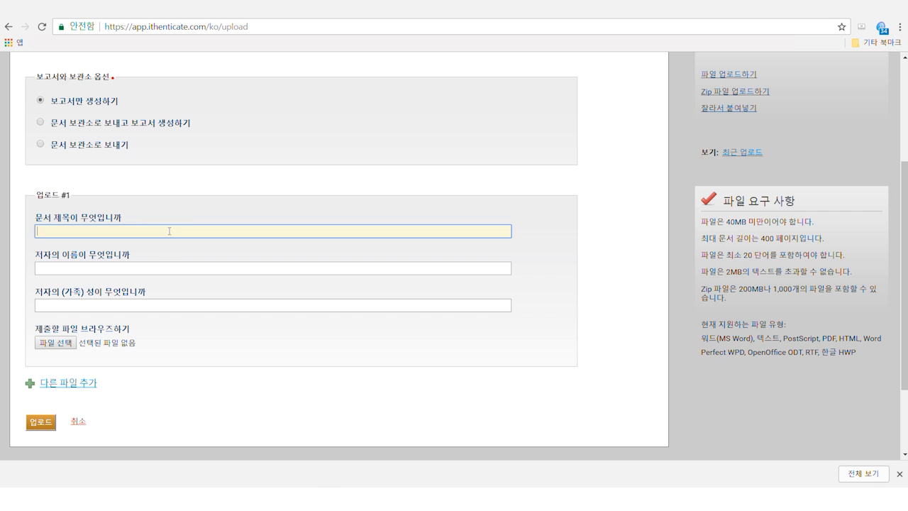
{"action": "type", "text": "ㄴㅗ"}
{"action": "key", "text": "BackSpace"}
{"action": "key", "text": "BackSpace"}
{"action": "type", "text": "ㄴㅗㄴㅁㅜㄴ"}
{"action": "left_click", "coordinate": [163, 268]}
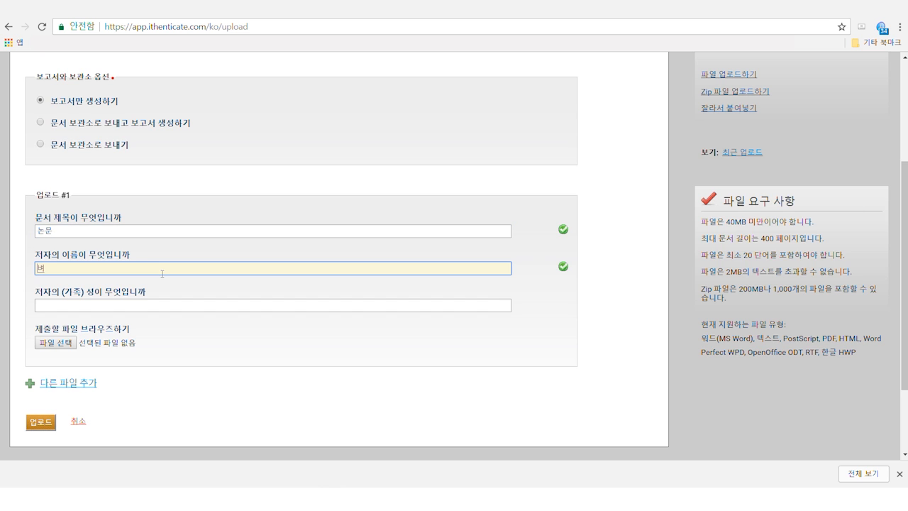
{"action": "left_click", "coordinate": [166, 305]}
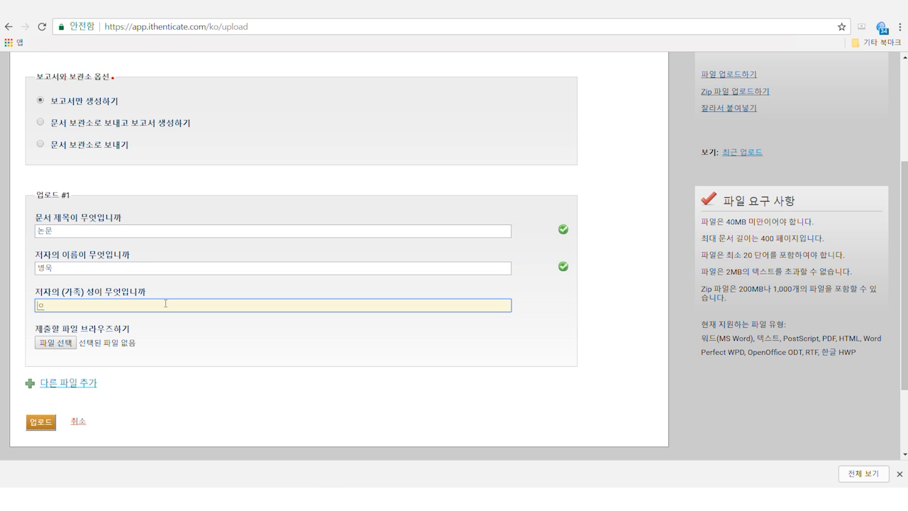
Step: Attach iThenticate sample.docx and upload the paper
{"action": "left_click", "coordinate": [61, 346]}
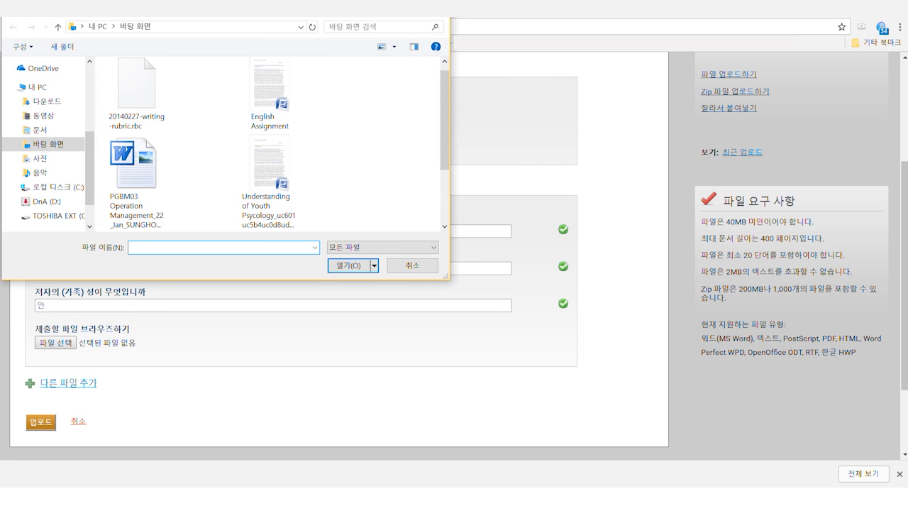
{"action": "scroll", "coordinate": [269, 142], "scroll_direction": "down", "scroll_amount": 1}
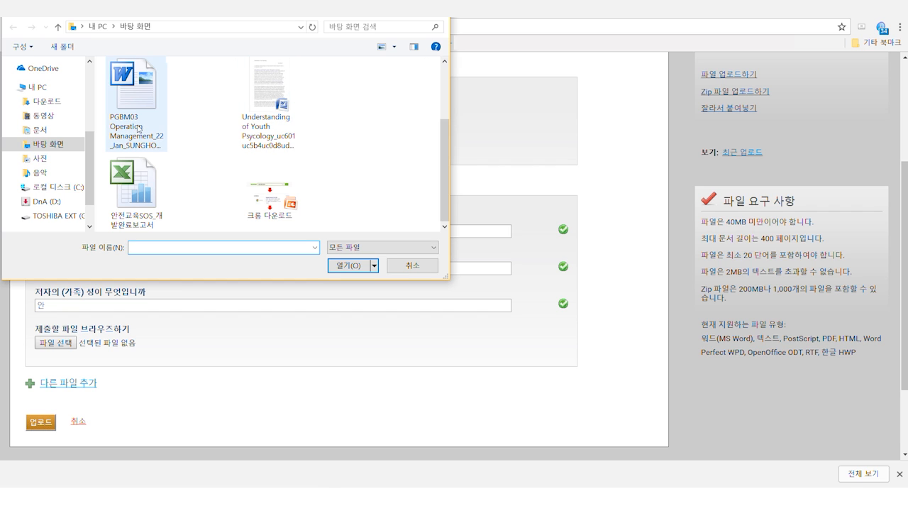
{"action": "scroll", "coordinate": [447, 176], "scroll_direction": "up", "scroll_amount": 2}
{"action": "type", "text": "iThenticate sample"}
{"action": "left_click", "coordinate": [346, 265]}
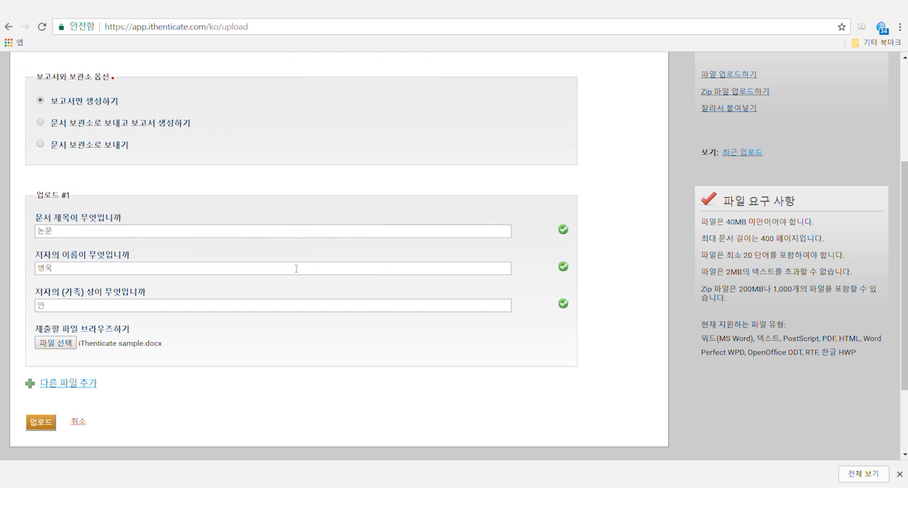
{"action": "left_click", "coordinate": [56, 415]}
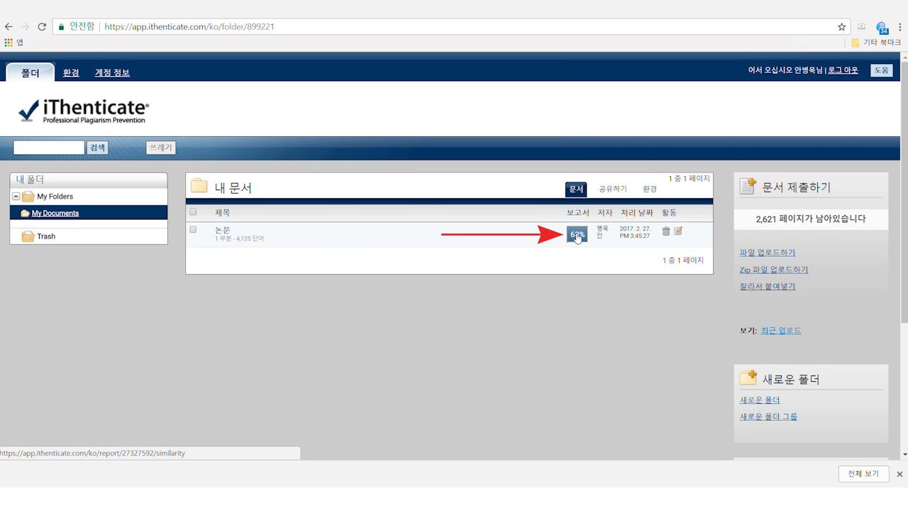
Step: Open the 63% similarity report badge beside the 논문 document
{"action": "left_click", "coordinate": [577, 236]}
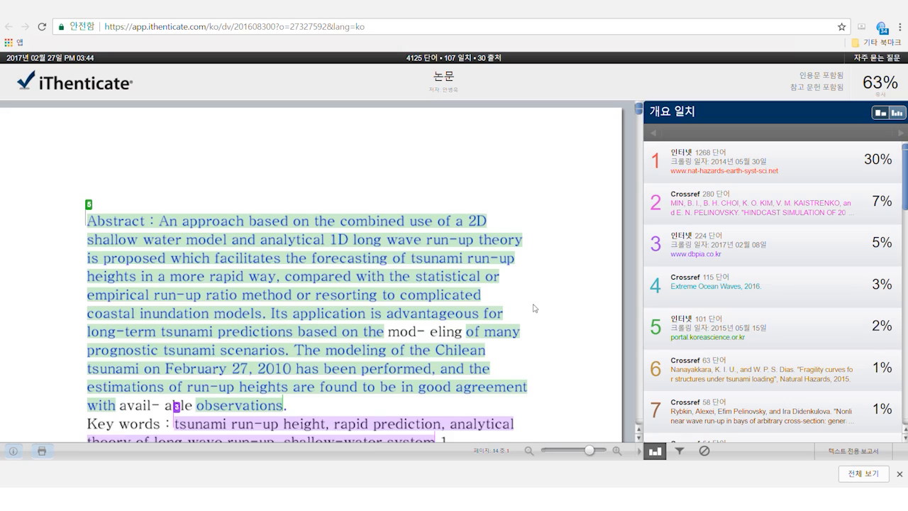
{"action": "scroll", "coordinate": [534, 308], "scroll_direction": "down", "scroll_amount": 8}
{"action": "scroll", "coordinate": [511, 300], "scroll_direction": "down", "scroll_amount": 10}
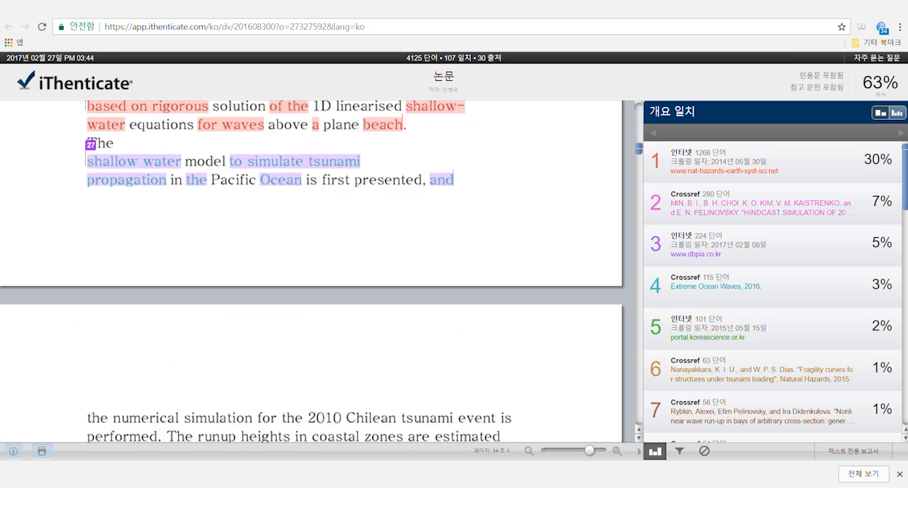
{"action": "scroll", "coordinate": [887, 201], "scroll_direction": "down", "scroll_amount": 1}
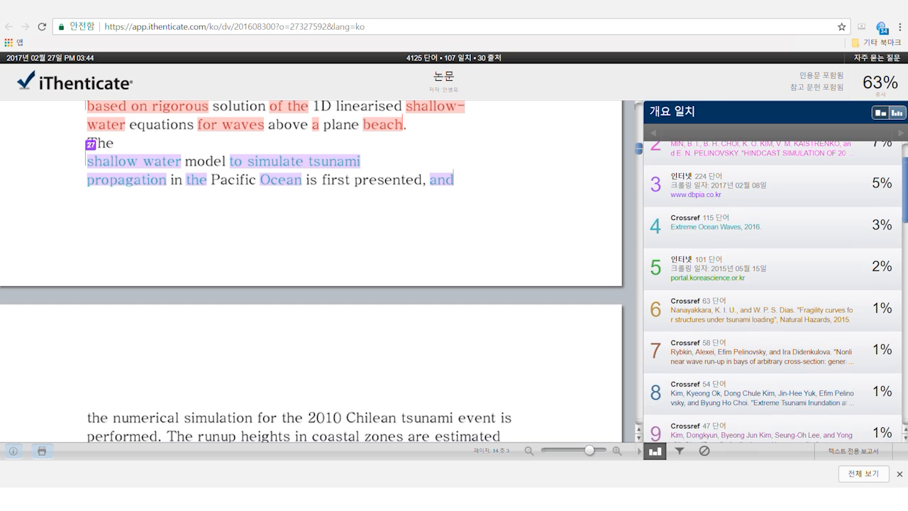
{"action": "scroll", "coordinate": [773, 293], "scroll_direction": "down", "scroll_amount": 15}
{"action": "scroll", "coordinate": [846, 176], "scroll_direction": "up", "scroll_amount": 15}
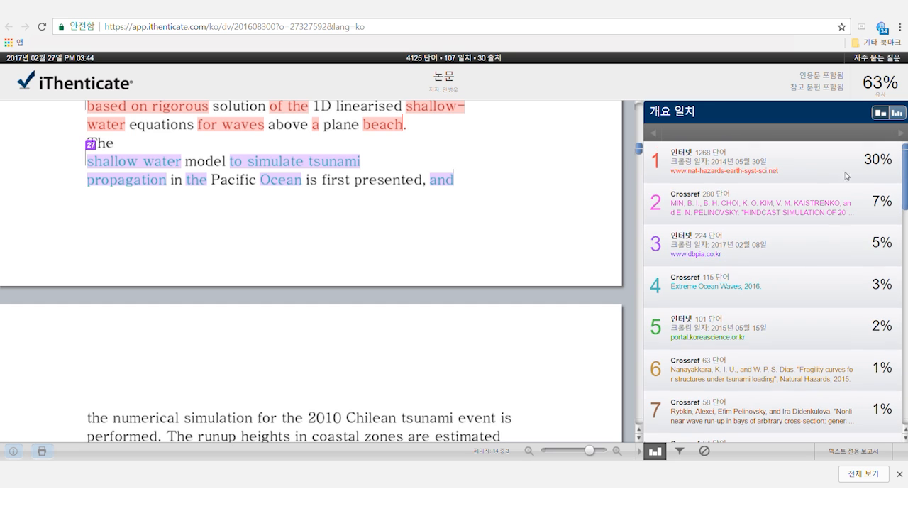
{"action": "scroll", "coordinate": [331, 320], "scroll_direction": "down", "scroll_amount": 5}
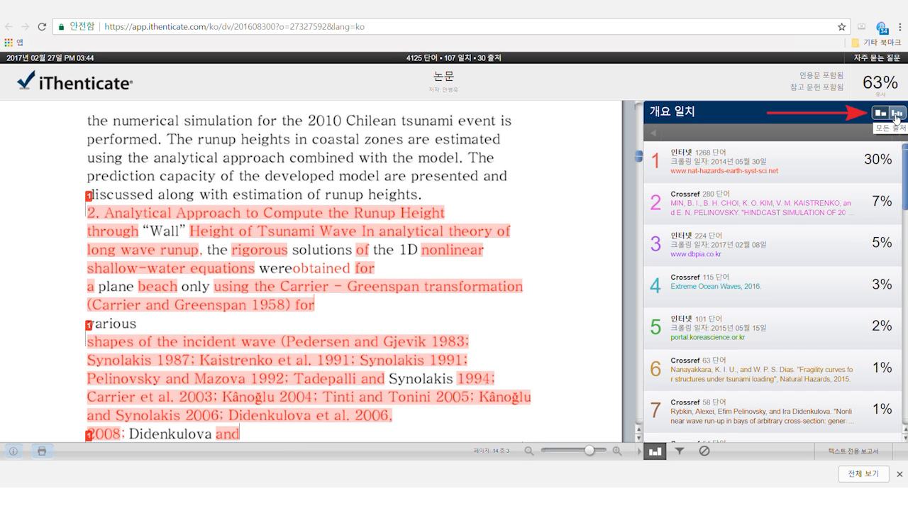
Step: Exclude the two top-ranked sources in All Sources, cutting similarity from 63% to 53%
{"action": "left_click", "coordinate": [896, 113]}
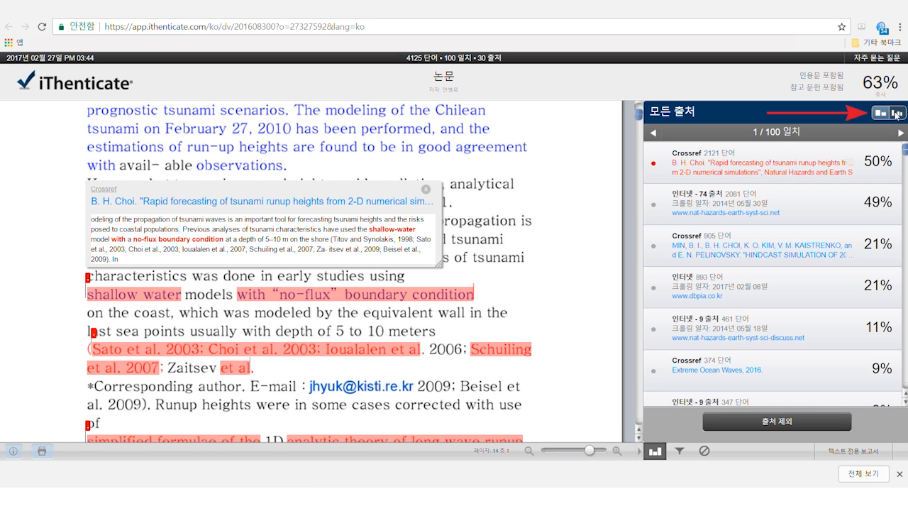
{"action": "left_click", "coordinate": [779, 426]}
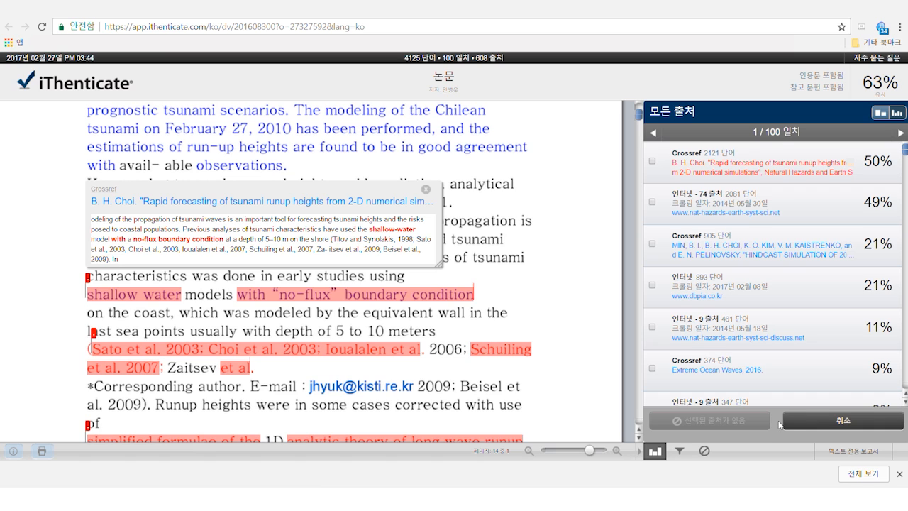
{"action": "left_click", "coordinate": [652, 162]}
{"action": "left_click", "coordinate": [652, 203]}
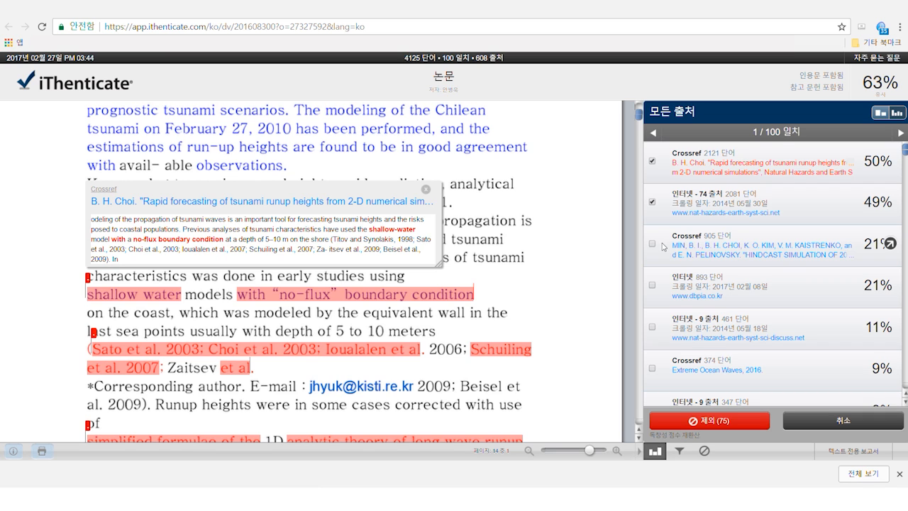
{"action": "left_click", "coordinate": [734, 424]}
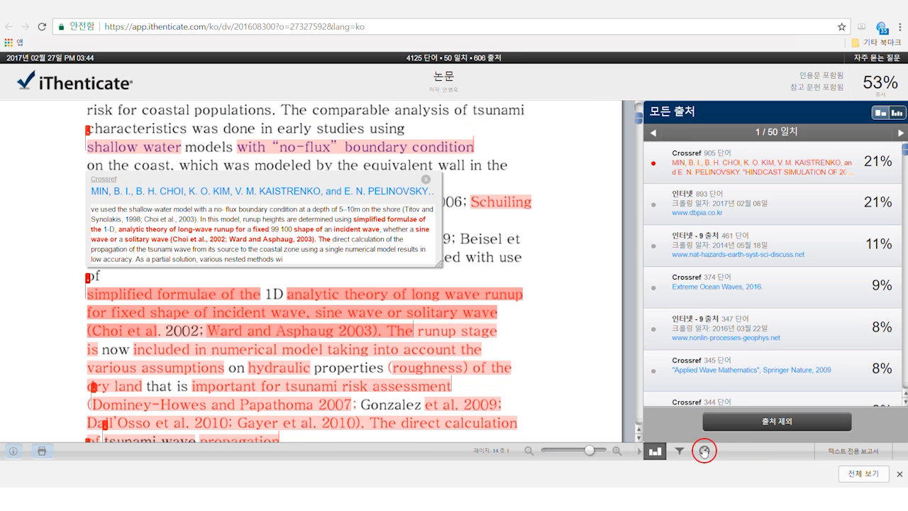
{"action": "left_click", "coordinate": [704, 451]}
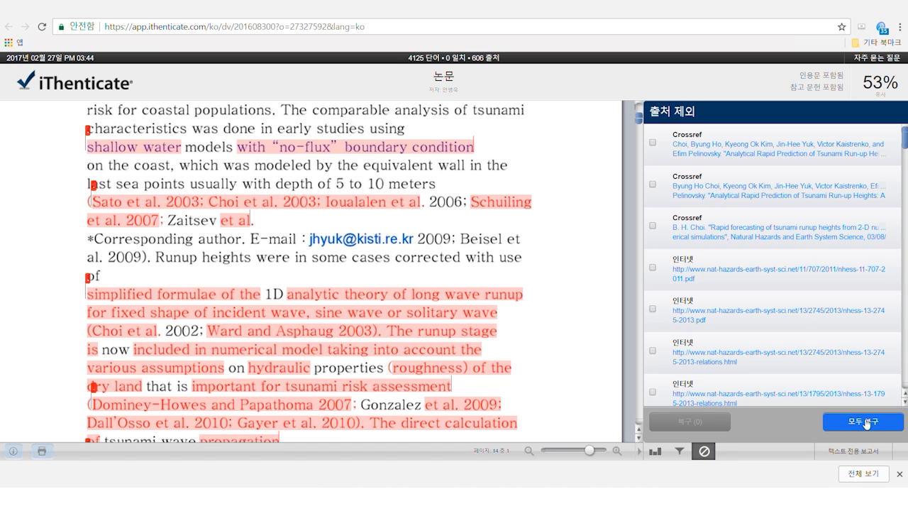
Step: Restore the first two excluded Crossref sources, raising similarity to 96% across 36 matches
{"action": "left_click", "coordinate": [652, 143]}
{"action": "left_click", "coordinate": [653, 184]}
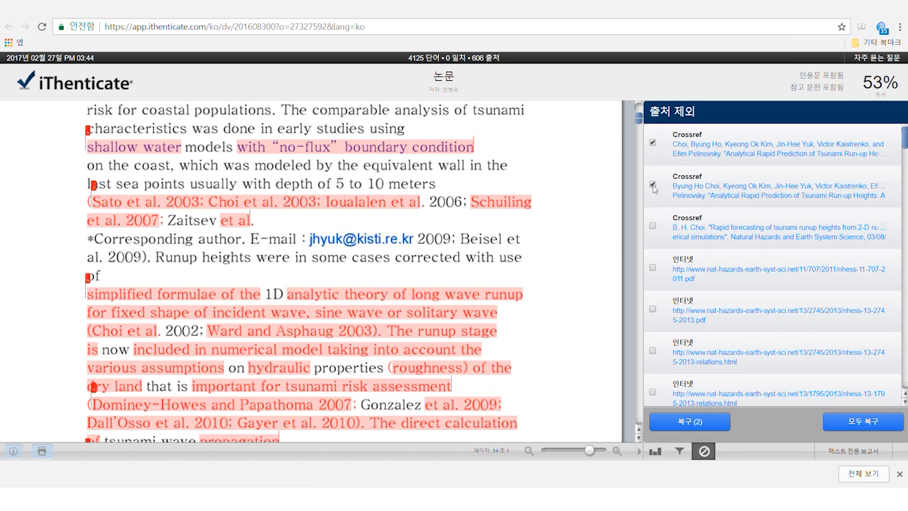
{"action": "left_click", "coordinate": [697, 422]}
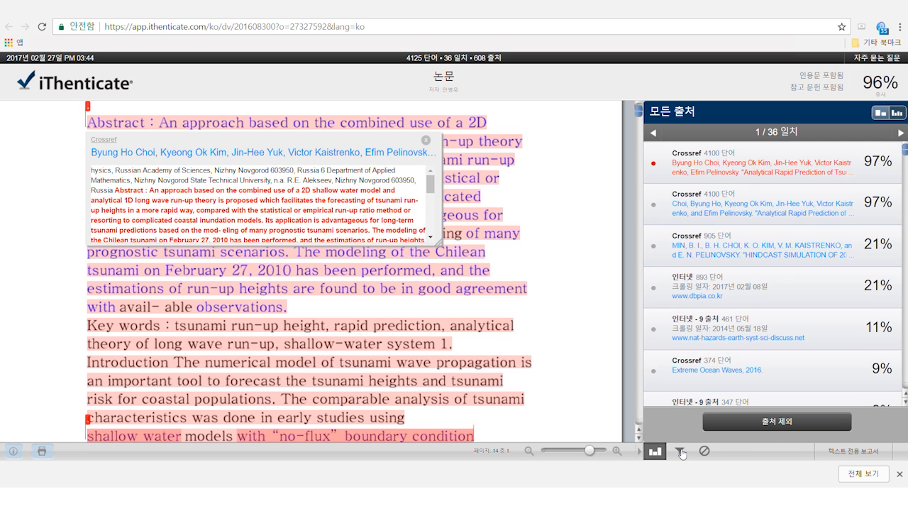
Step: Apply the 인용 목록 제외 and 참고 문헌 제외 filters, giving 95% similarity with 26 matches
{"action": "left_click", "coordinate": [679, 452]}
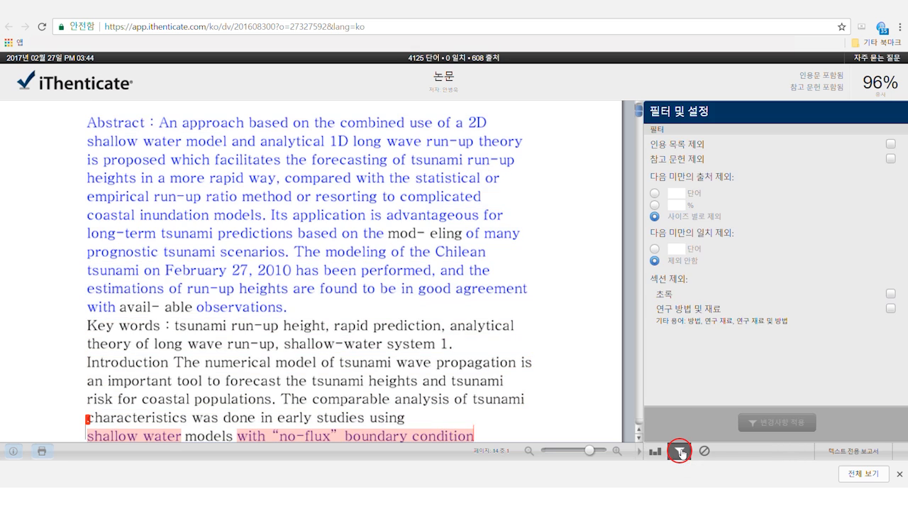
{"action": "left_click", "coordinate": [891, 145]}
{"action": "left_click", "coordinate": [890, 159]}
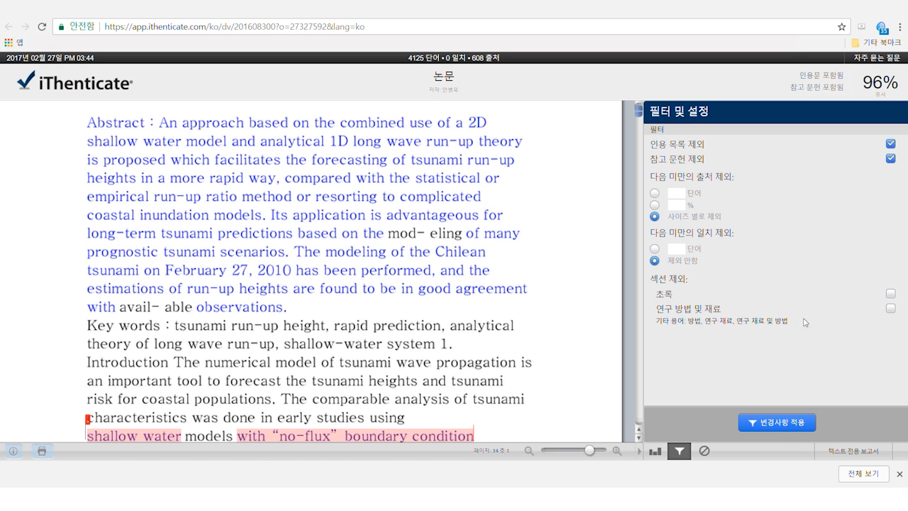
{"action": "left_click", "coordinate": [783, 426]}
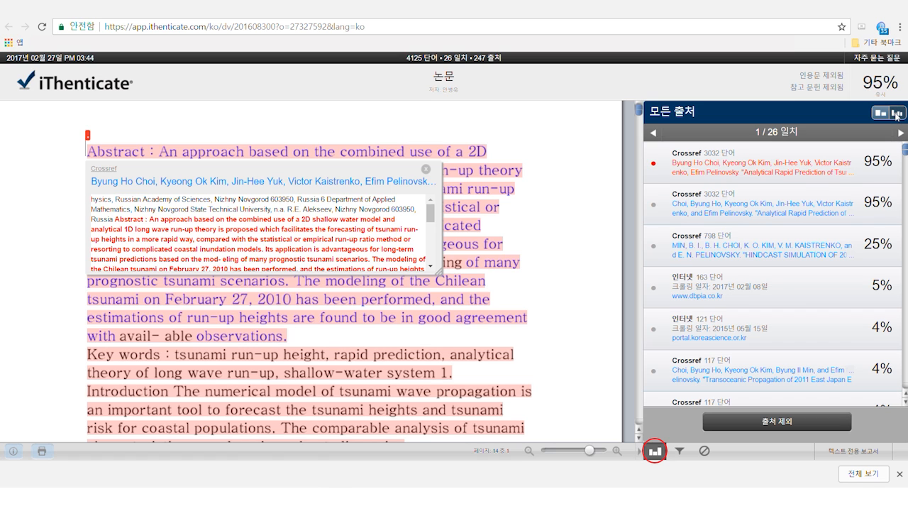
Step: Show the match overview of three Crossref sources at 95% and open the text-only report
{"action": "left_click", "coordinate": [897, 112]}
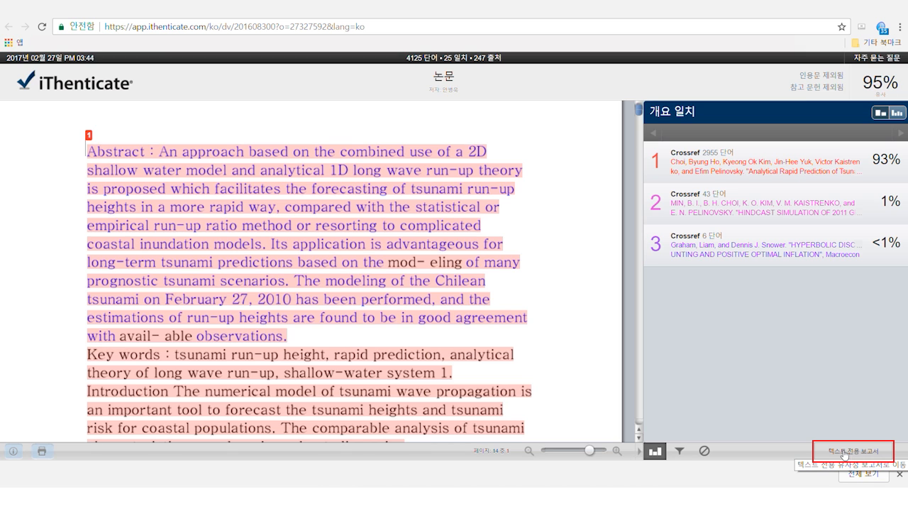
{"action": "left_click", "coordinate": [845, 452]}
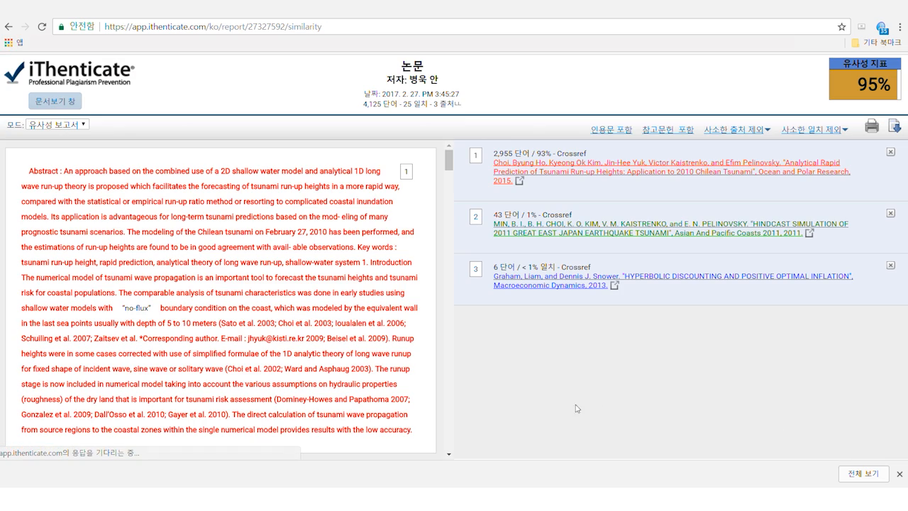
Step: Scroll the text-only report and jump to the passages matching sources 2, 3 and 1
{"action": "scroll", "coordinate": [405, 333], "scroll_direction": "down", "scroll_amount": 5}
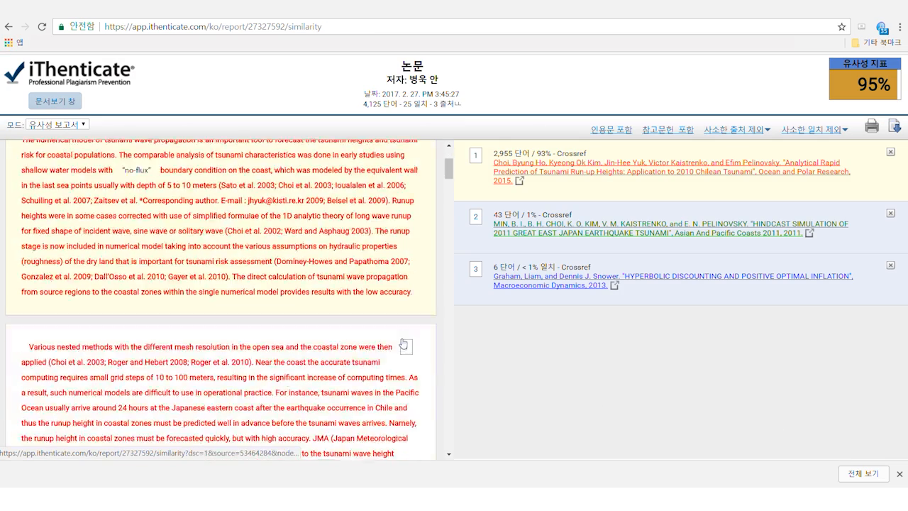
{"action": "scroll", "coordinate": [402, 338], "scroll_direction": "down", "scroll_amount": 10}
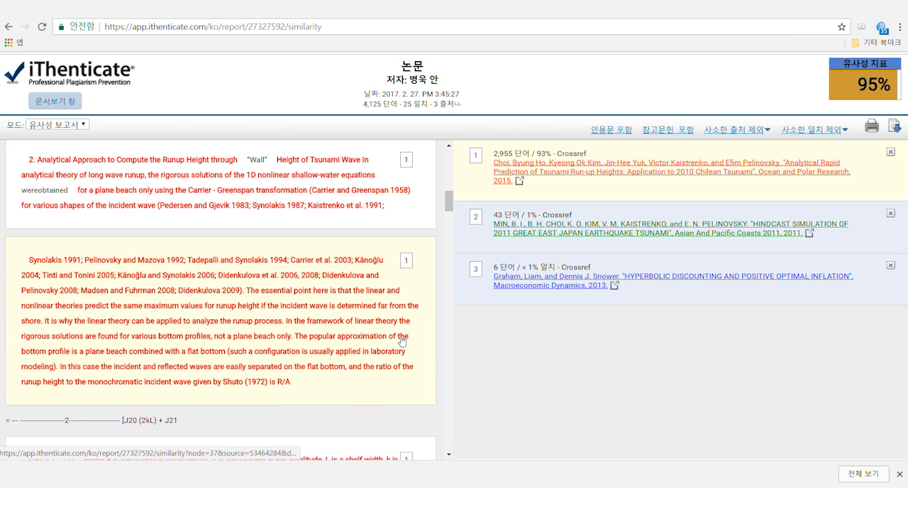
{"action": "scroll", "coordinate": [402, 340], "scroll_direction": "down", "scroll_amount": 4}
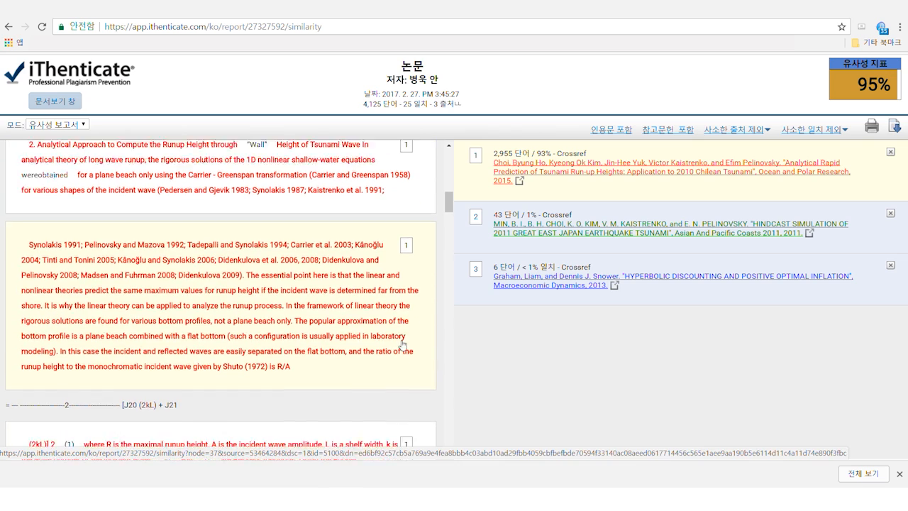
{"action": "scroll", "coordinate": [402, 342], "scroll_direction": "down", "scroll_amount": 4}
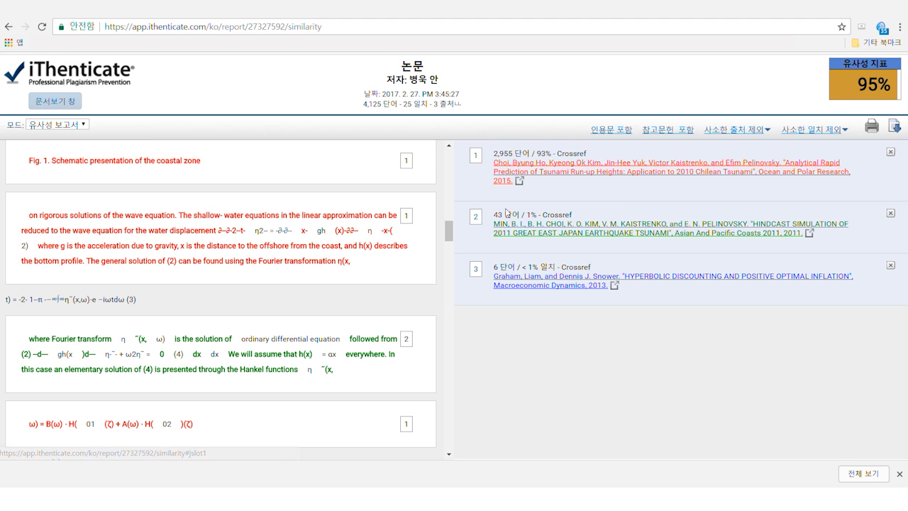
{"action": "left_click", "coordinate": [475, 219]}
{"action": "left_click", "coordinate": [476, 269]}
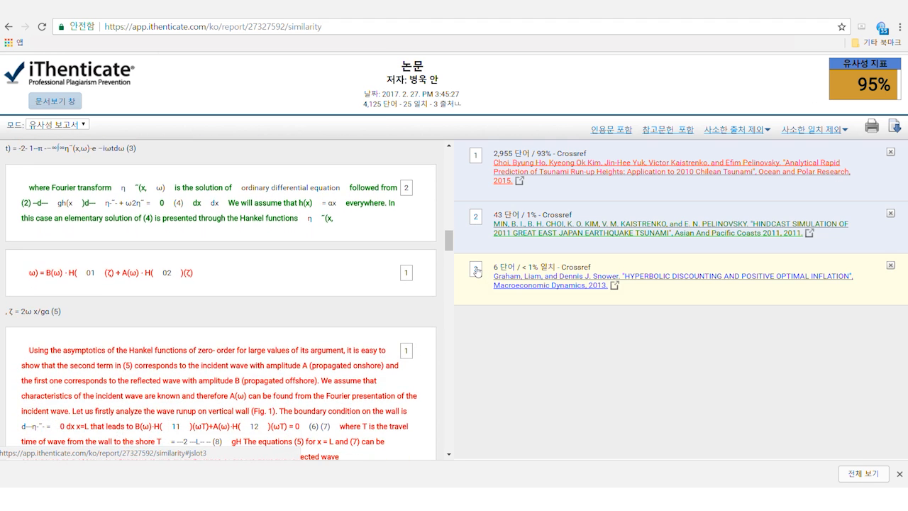
{"action": "left_click", "coordinate": [476, 157]}
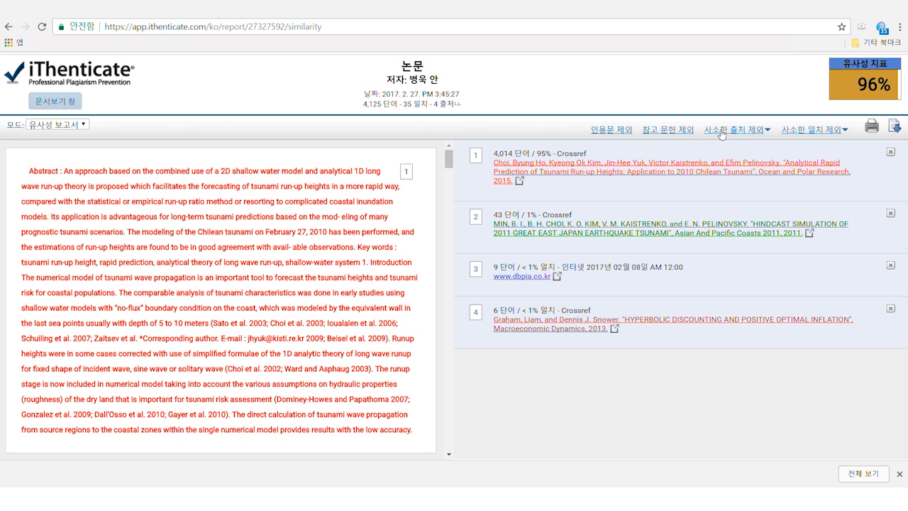
Step: Exclude quotes and bibliography in the text-only report, then switch to 내용 추적 mode
{"action": "left_click", "coordinate": [616, 134]}
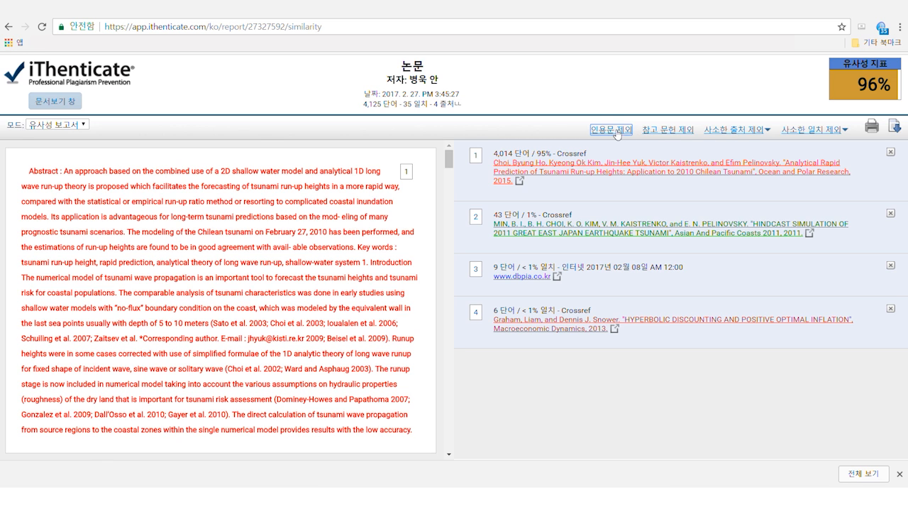
{"action": "left_click", "coordinate": [667, 130]}
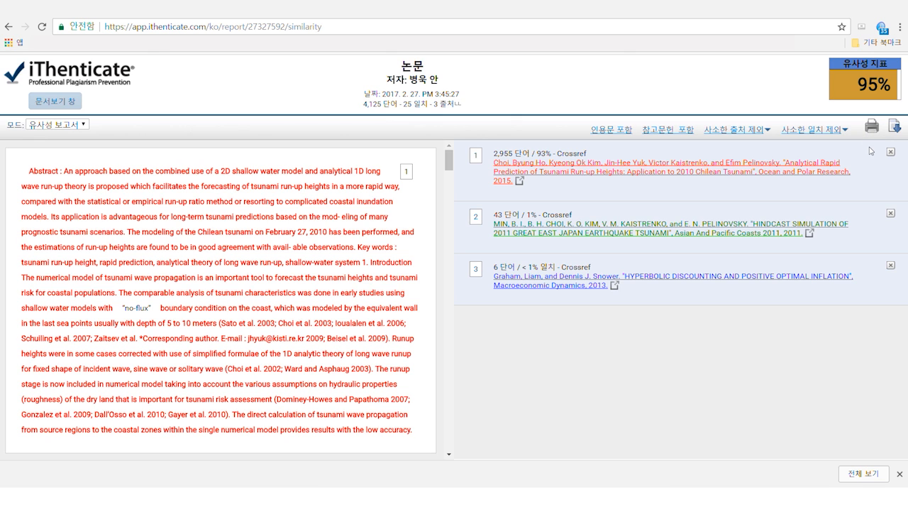
{"action": "left_click", "coordinate": [83, 126]}
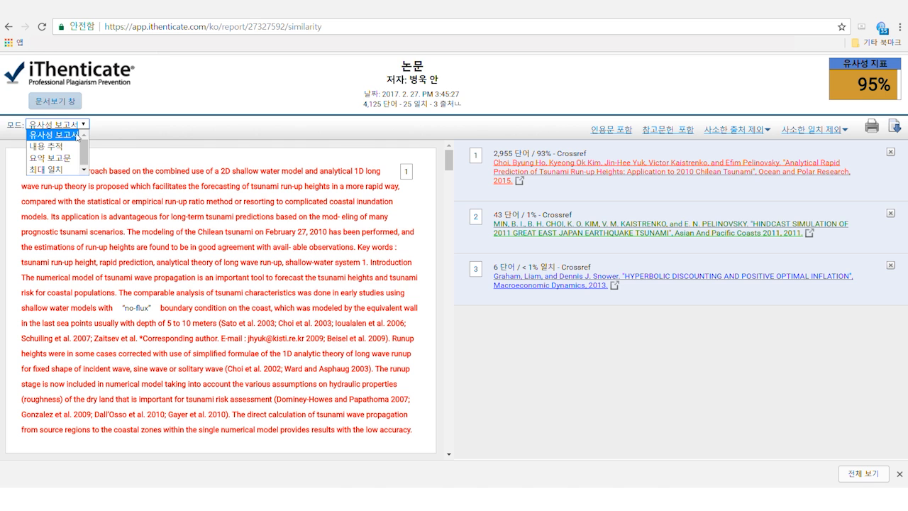
{"action": "left_click", "coordinate": [71, 148]}
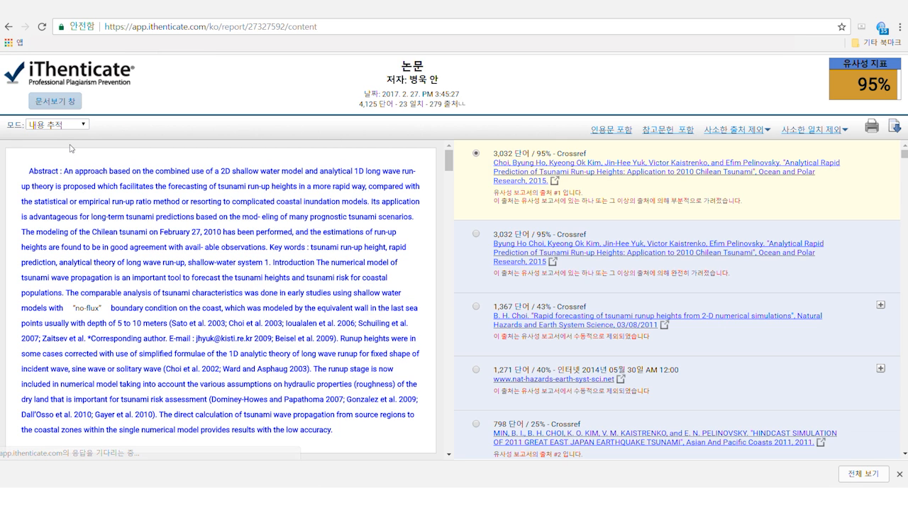
Step: Review the content-tracking source list, then switch the report to 요약 보고문 summary mode
{"action": "scroll", "coordinate": [837, 306], "scroll_direction": "down", "scroll_amount": 10}
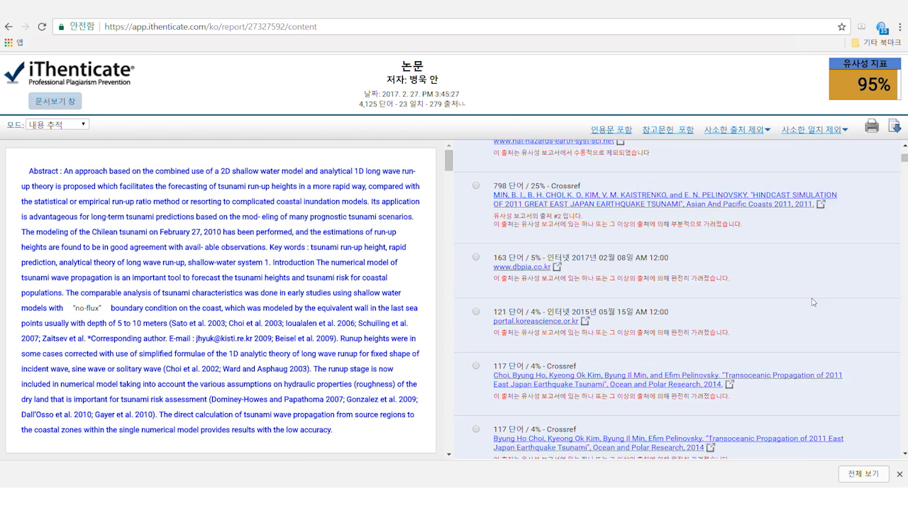
{"action": "scroll", "coordinate": [814, 303], "scroll_direction": "down", "scroll_amount": 7}
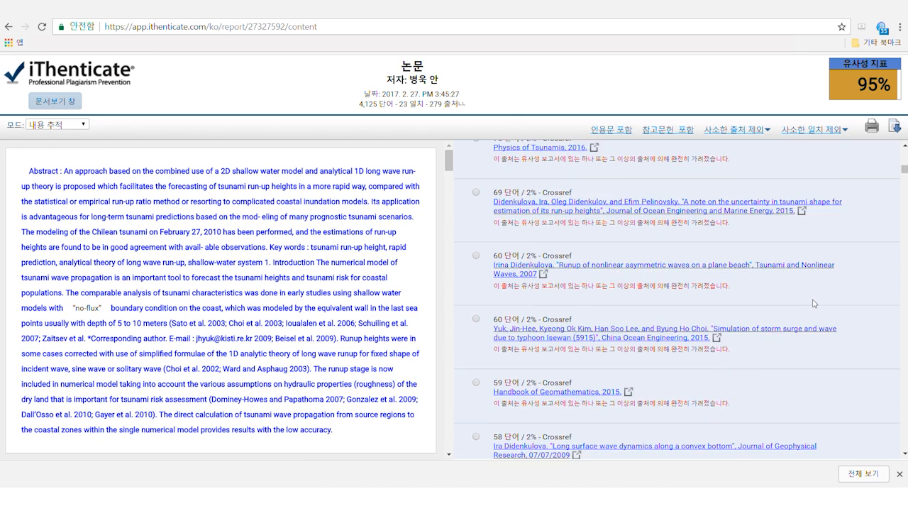
{"action": "left_click", "coordinate": [82, 126]}
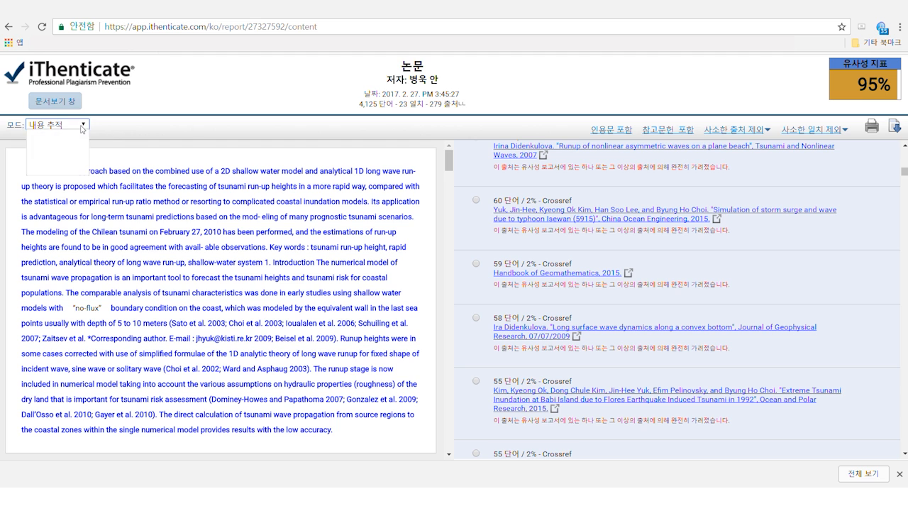
{"action": "left_click", "coordinate": [66, 160]}
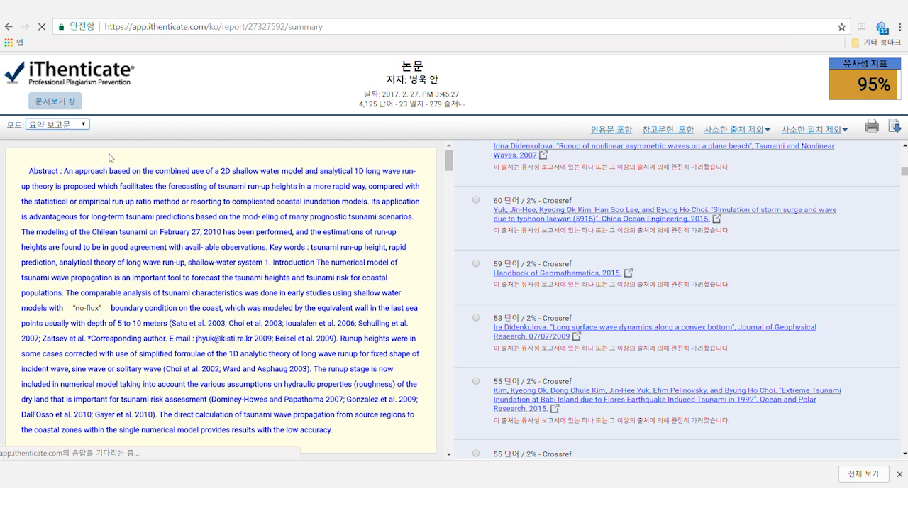
{"action": "scroll", "coordinate": [342, 276], "scroll_direction": "down", "scroll_amount": 9}
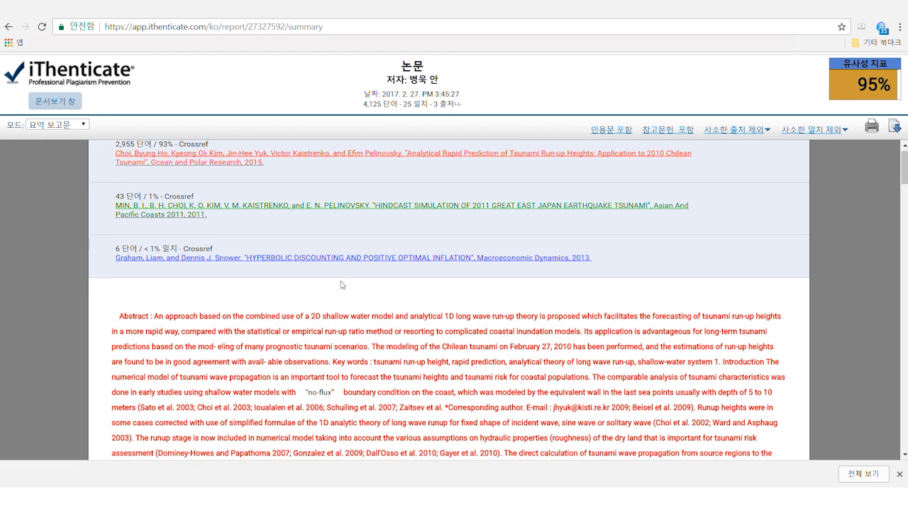
{"action": "scroll", "coordinate": [342, 276], "scroll_direction": "up", "scroll_amount": 9}
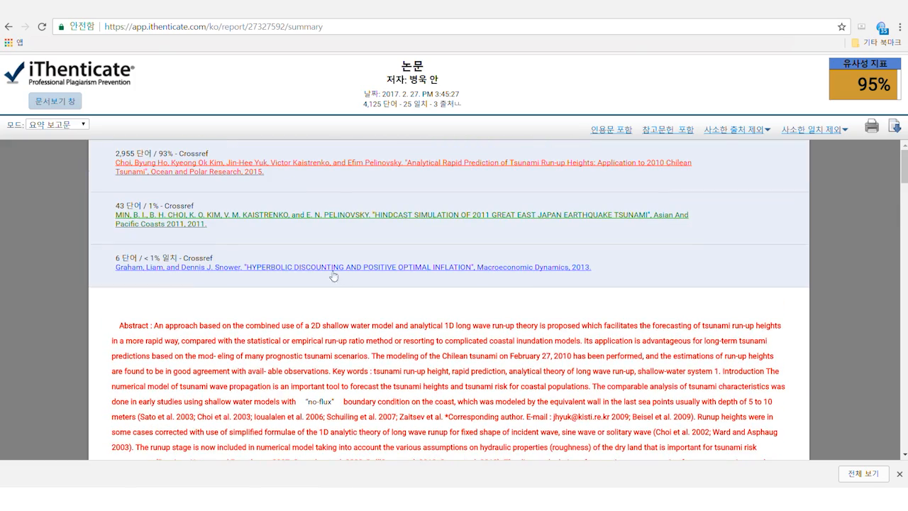
Step: Switch the report to 최대 일치 largest-match mode, then return to the 문서보기 창 viewer
{"action": "left_click", "coordinate": [81, 125]}
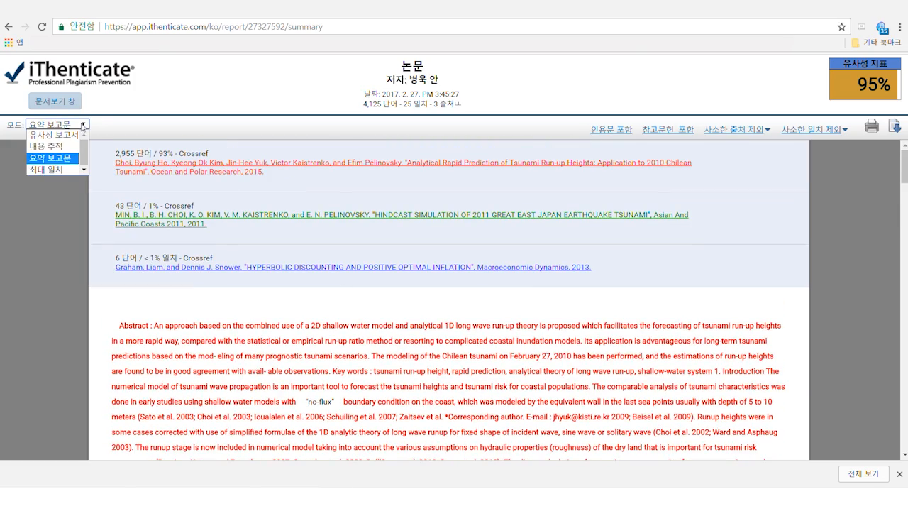
{"action": "left_click", "coordinate": [61, 173]}
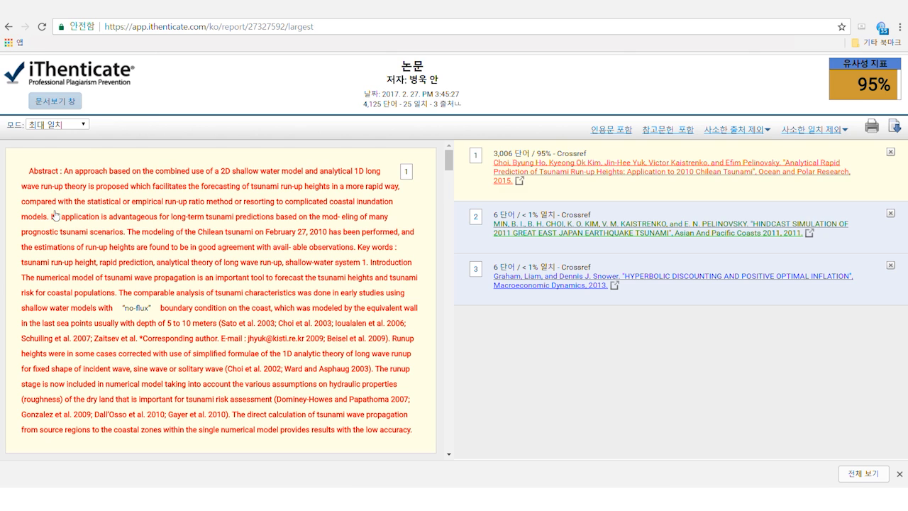
{"action": "left_click", "coordinate": [57, 101]}
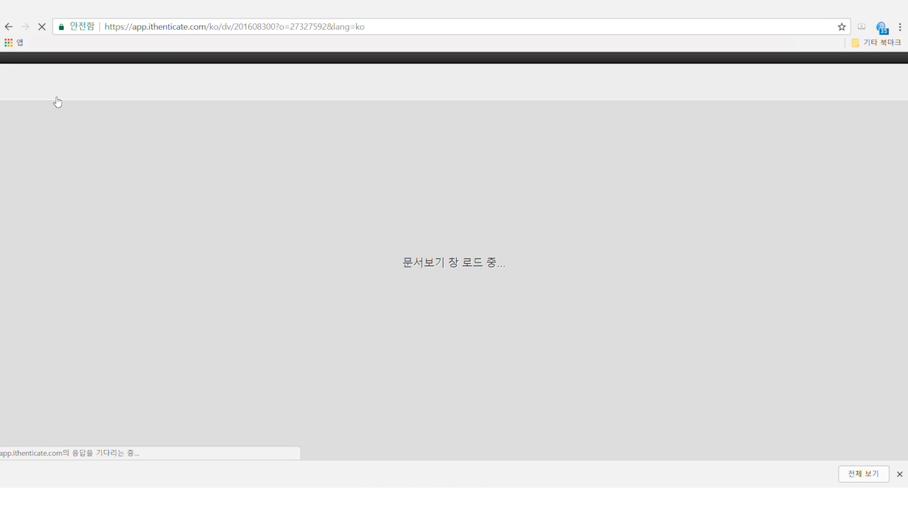